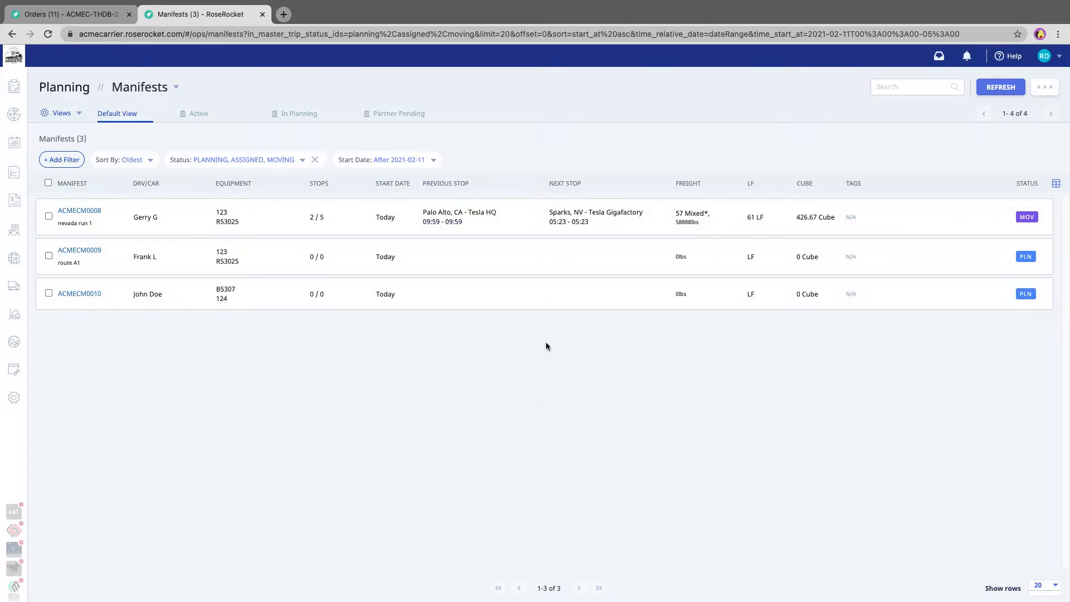
- Review the column choices and column limits available for the Legs and Manifests lists
key(ctrl+Right)
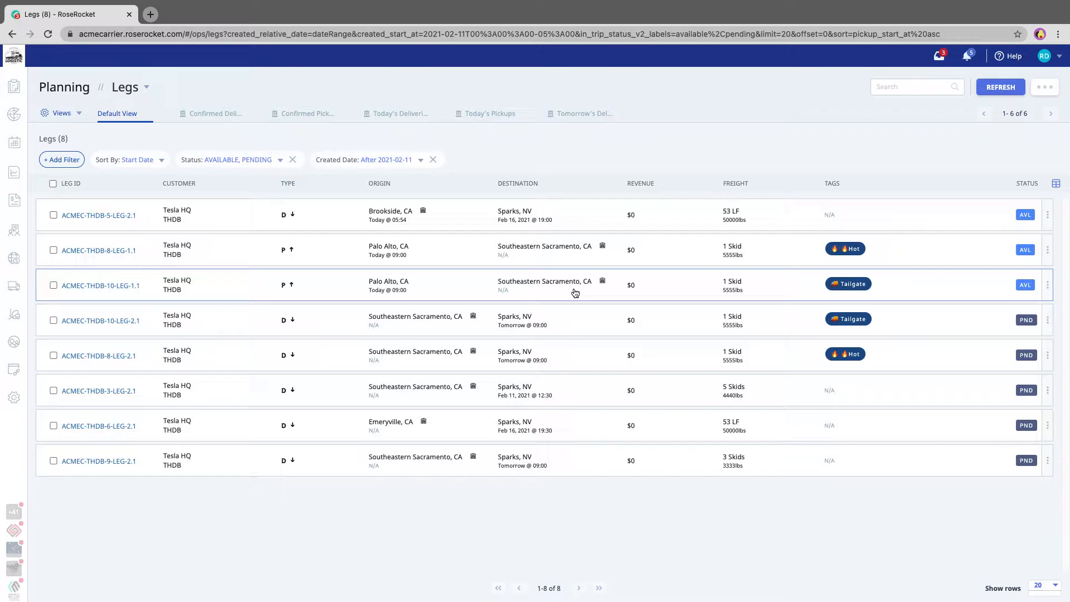
click(1055, 184)
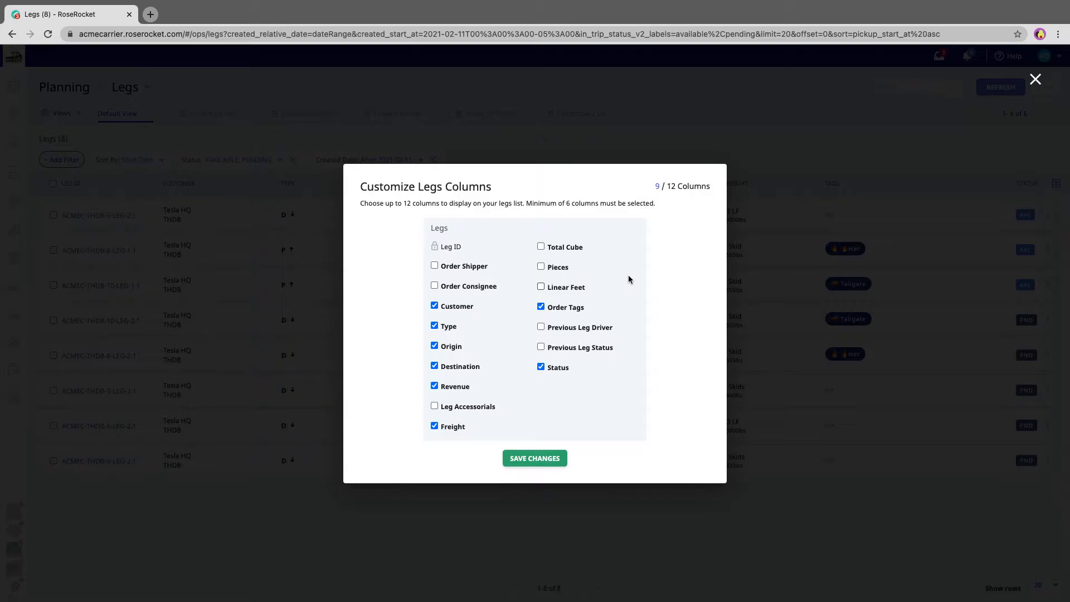
double_click(669, 188)
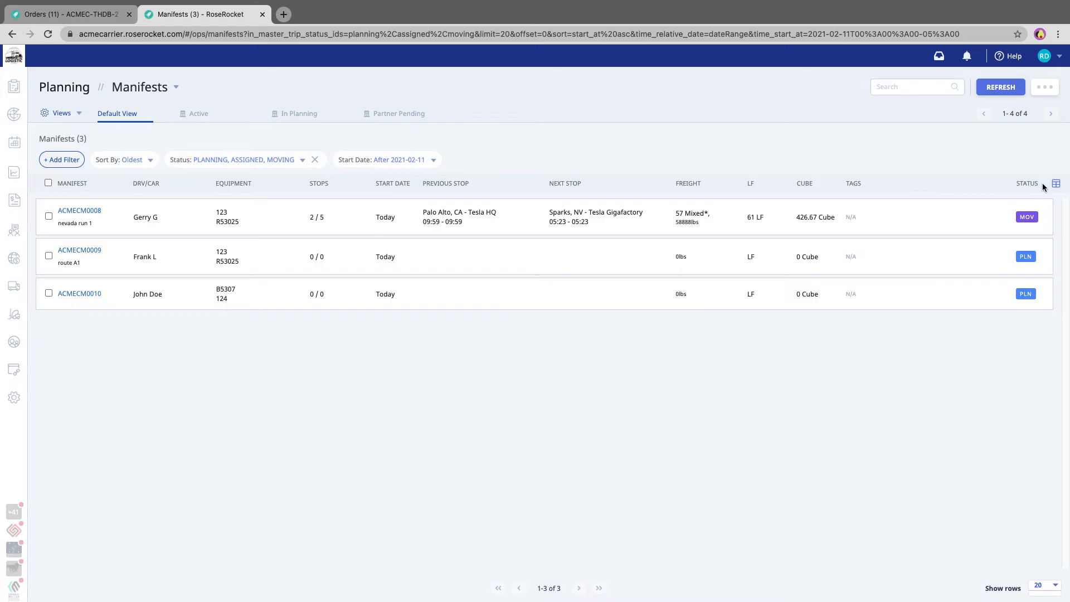
click(1055, 184)
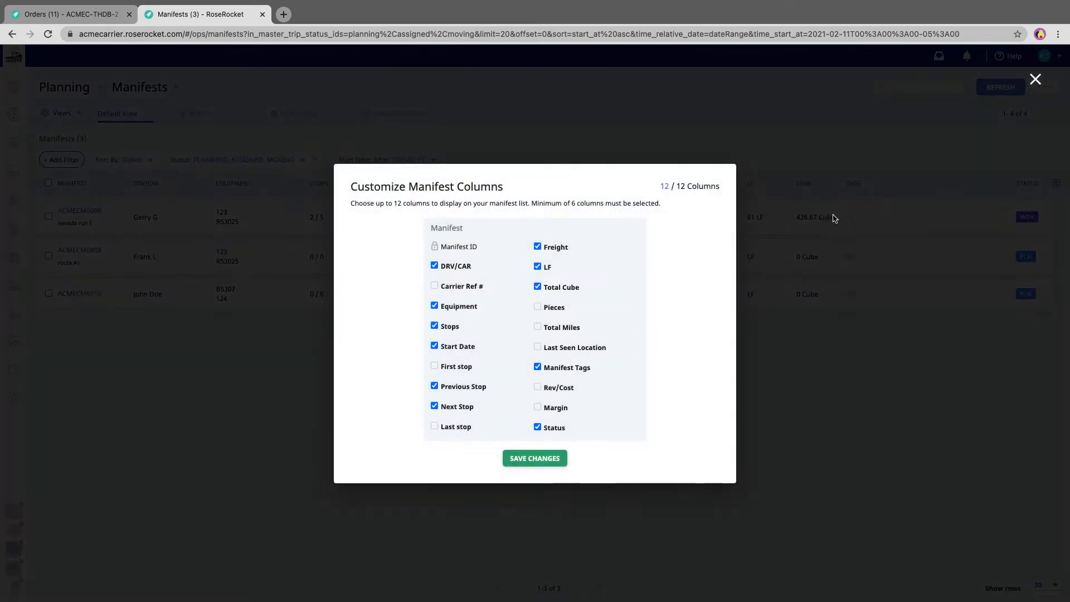
click(639, 132)
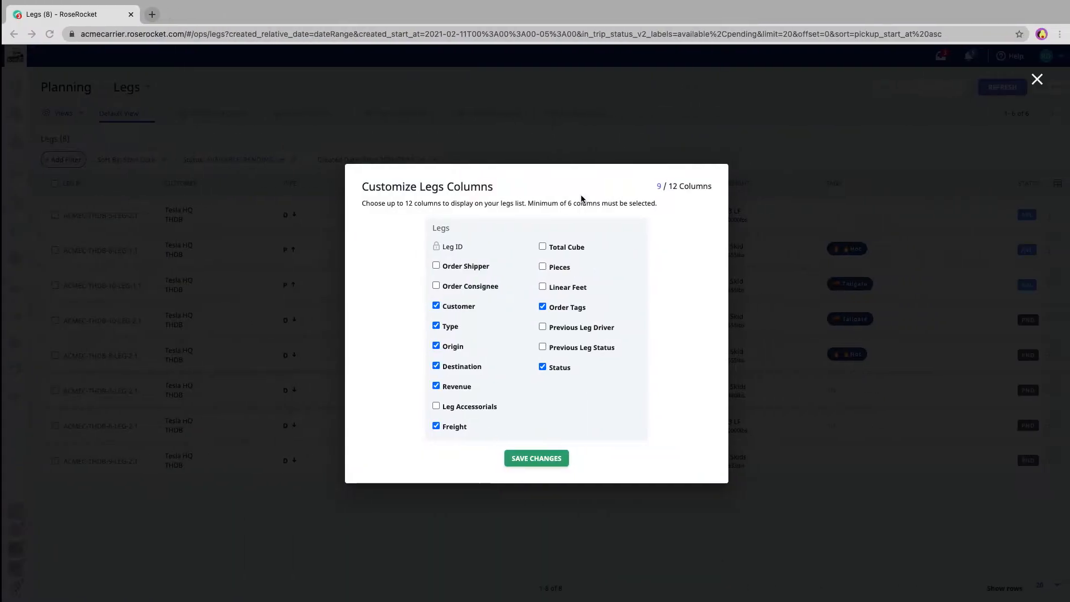
double_click(659, 186)
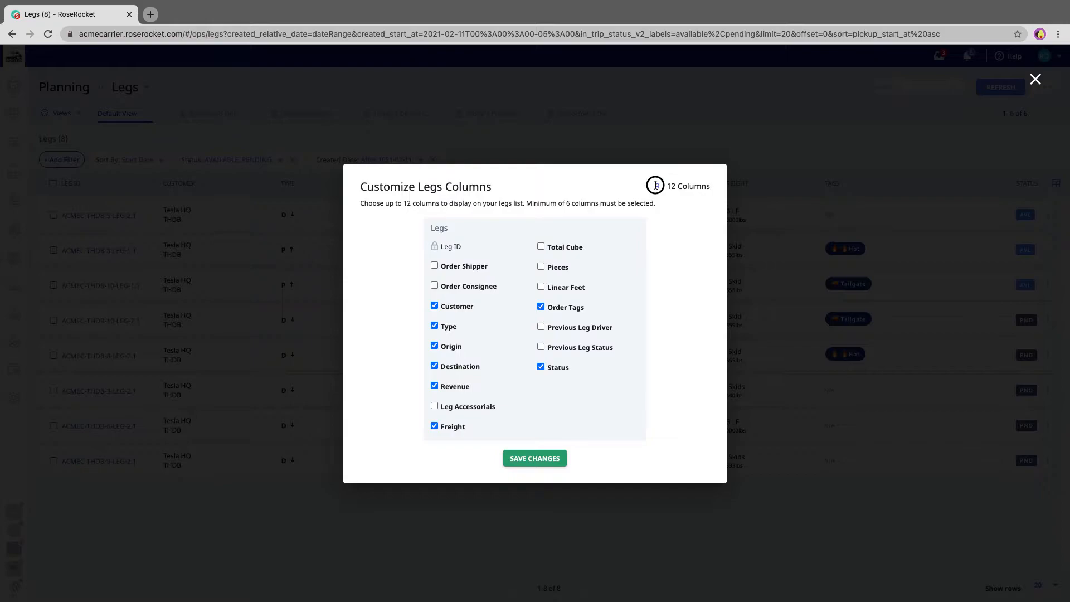
click(666, 204)
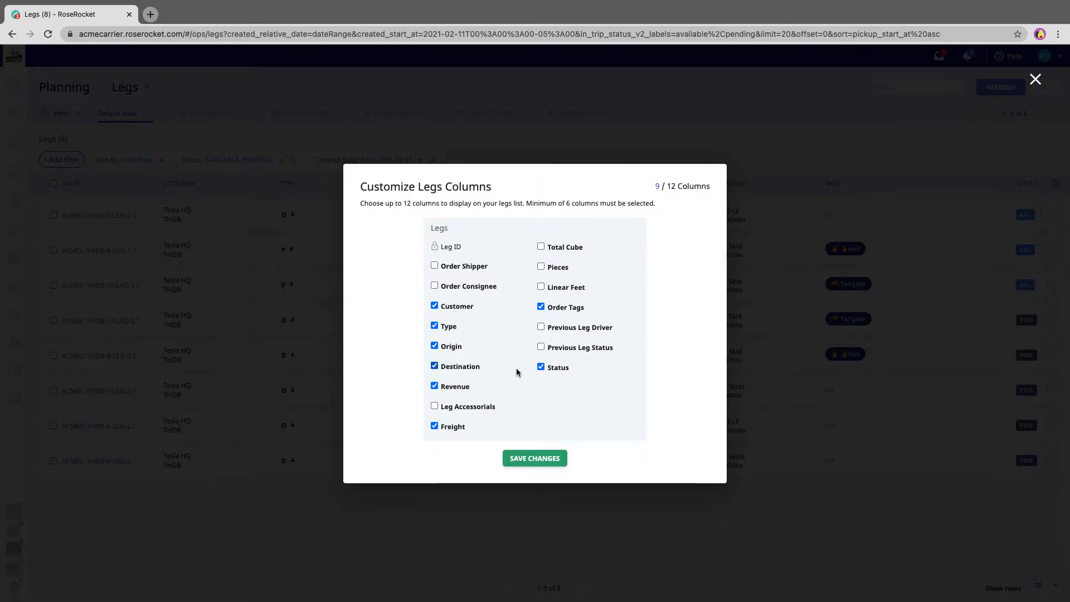
click(334, 336)
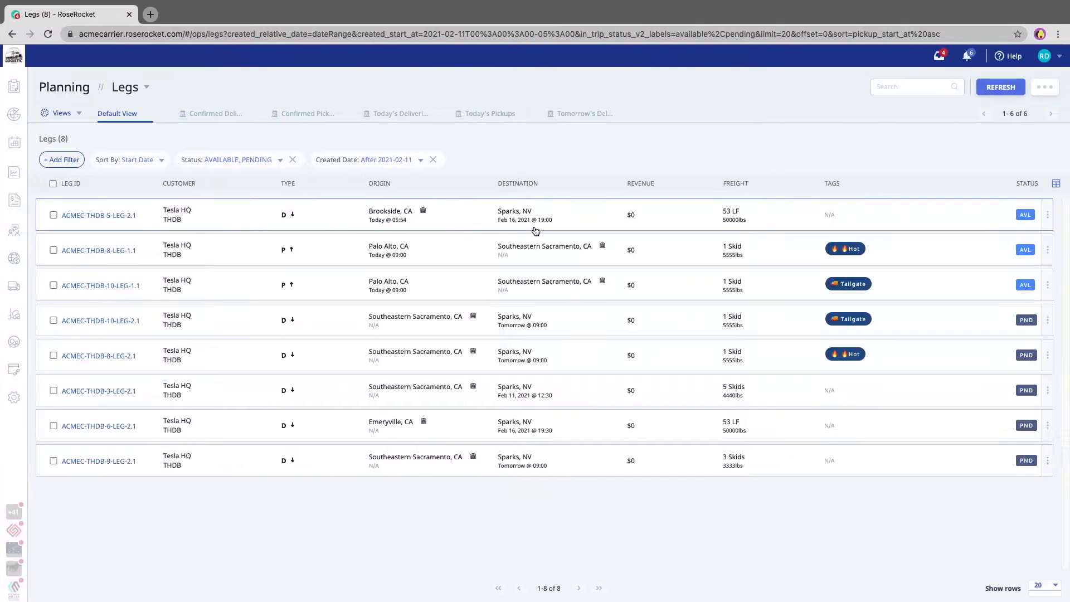
click(1057, 184)
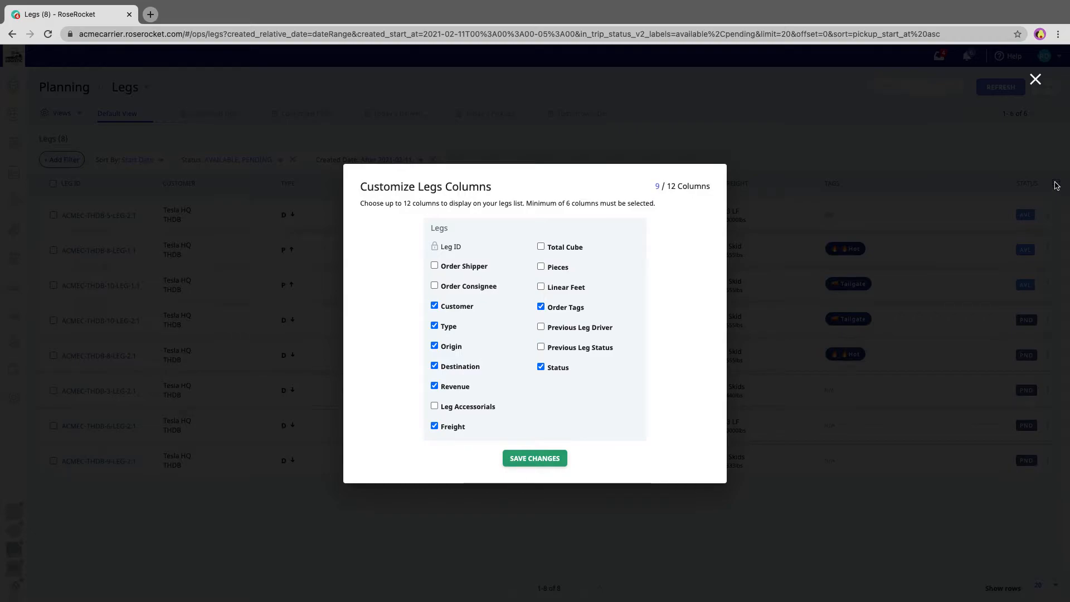
click(435, 266)
click(434, 286)
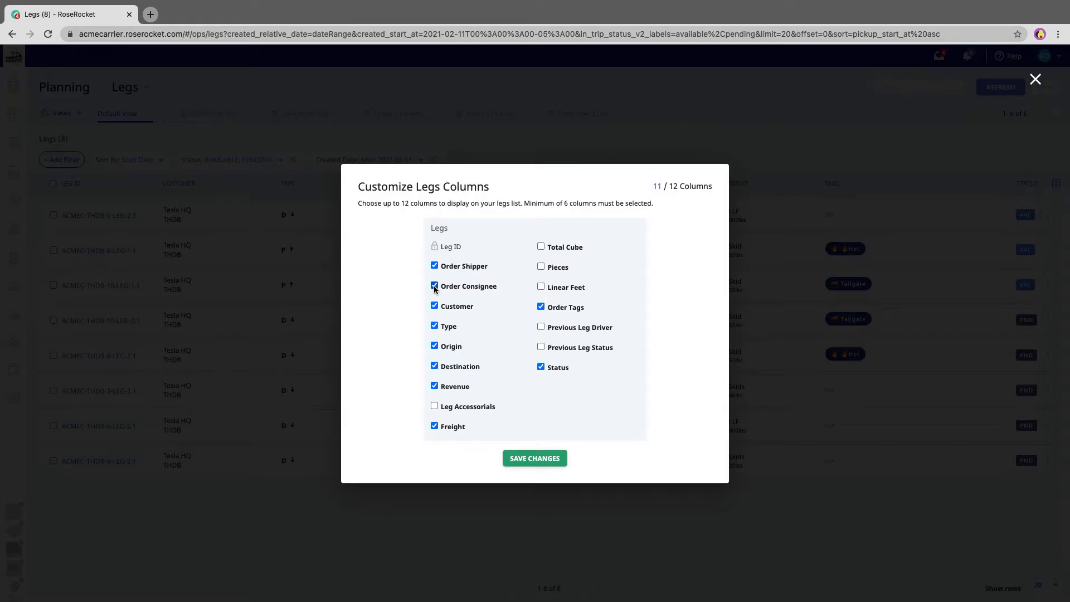
click(434, 306)
click(436, 387)
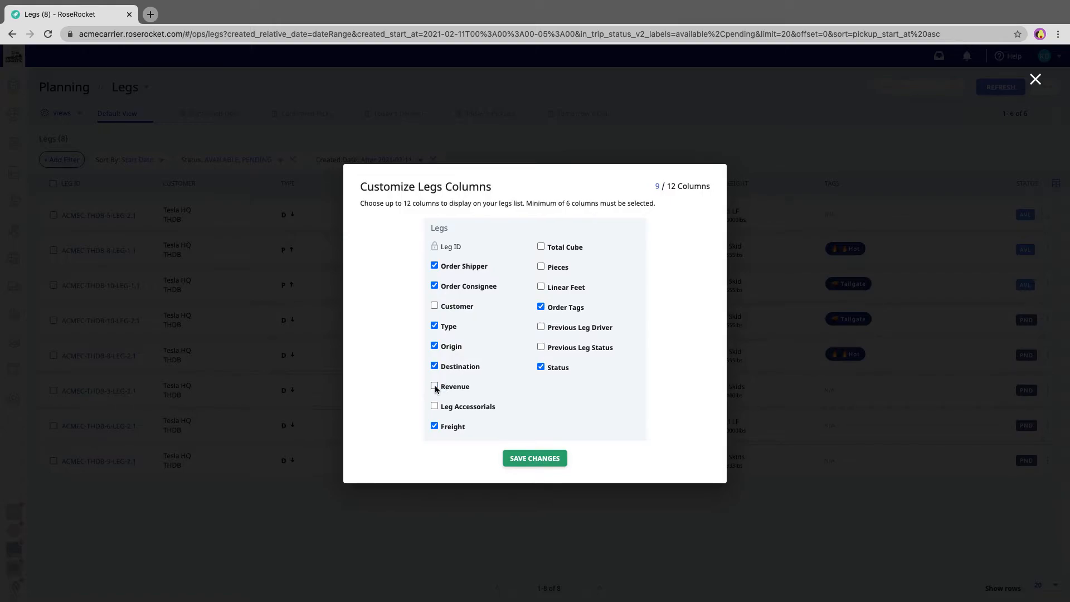
click(434, 386)
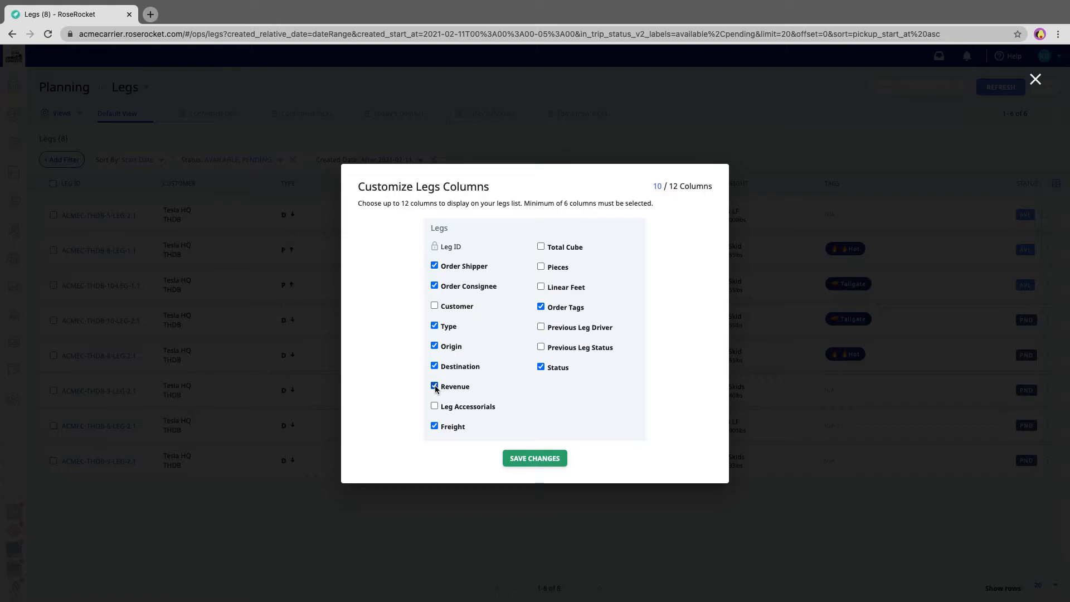
click(436, 387)
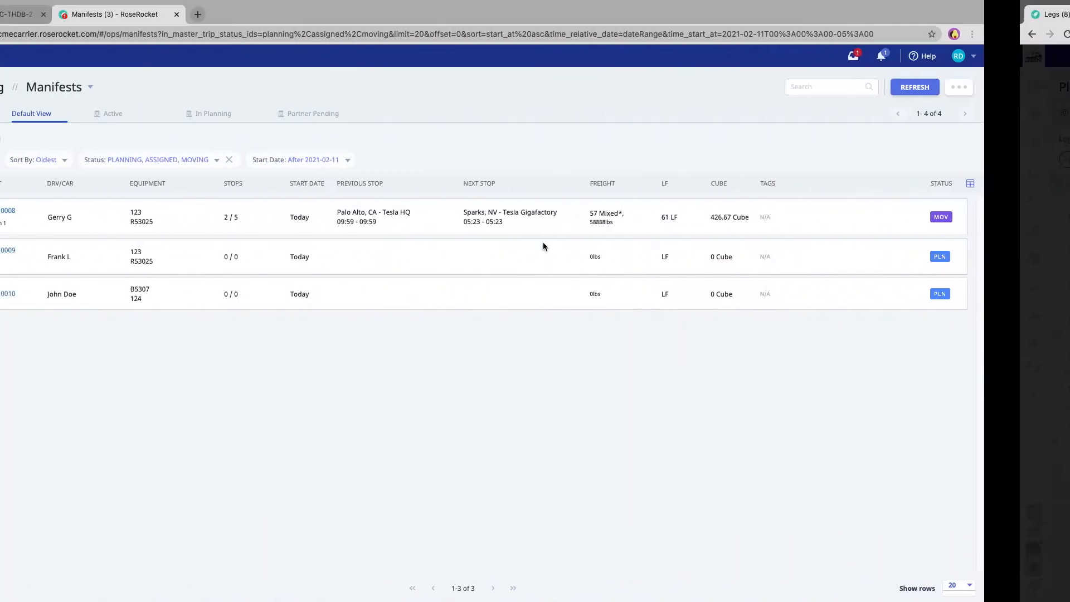
- Open the second order in the Orders list and examine the length, width and height of its Car Parts commodity
click(93, 16)
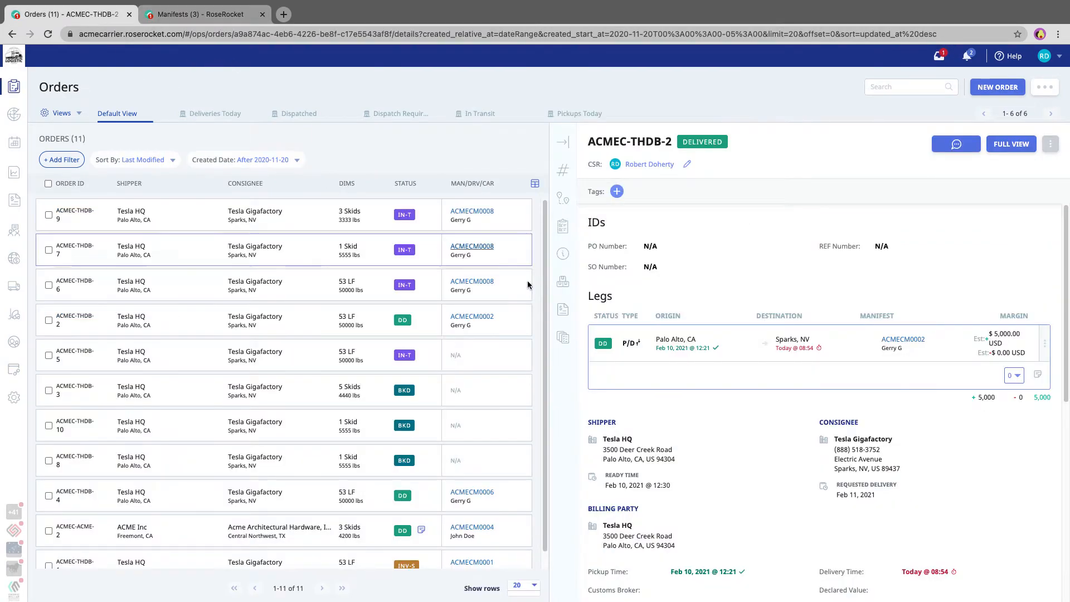
scroll(813, 446, down, 10)
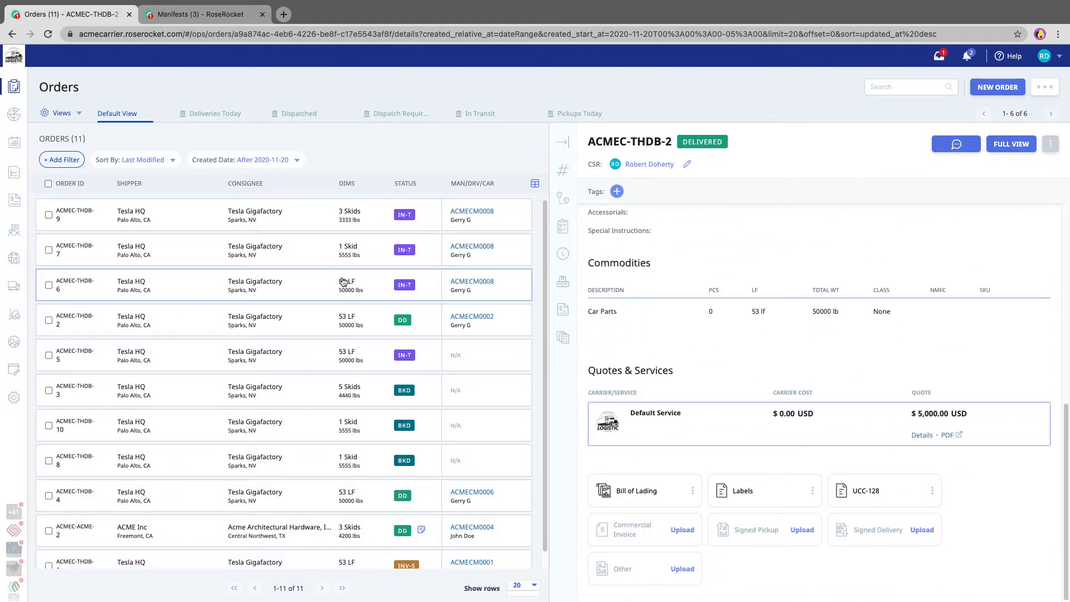
click(346, 249)
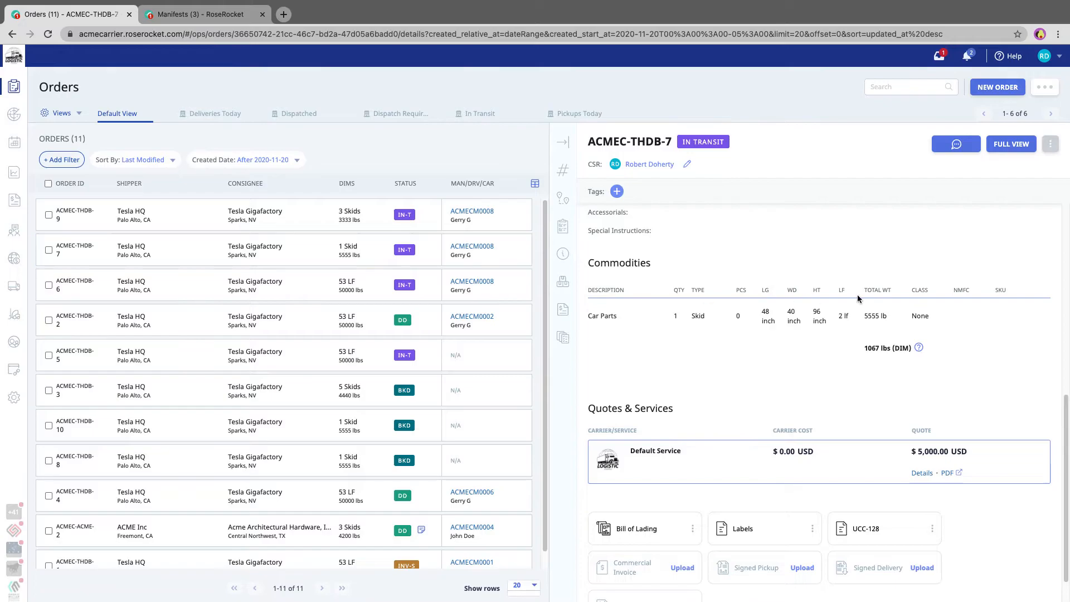
drag(762, 311, 828, 325)
click(766, 312)
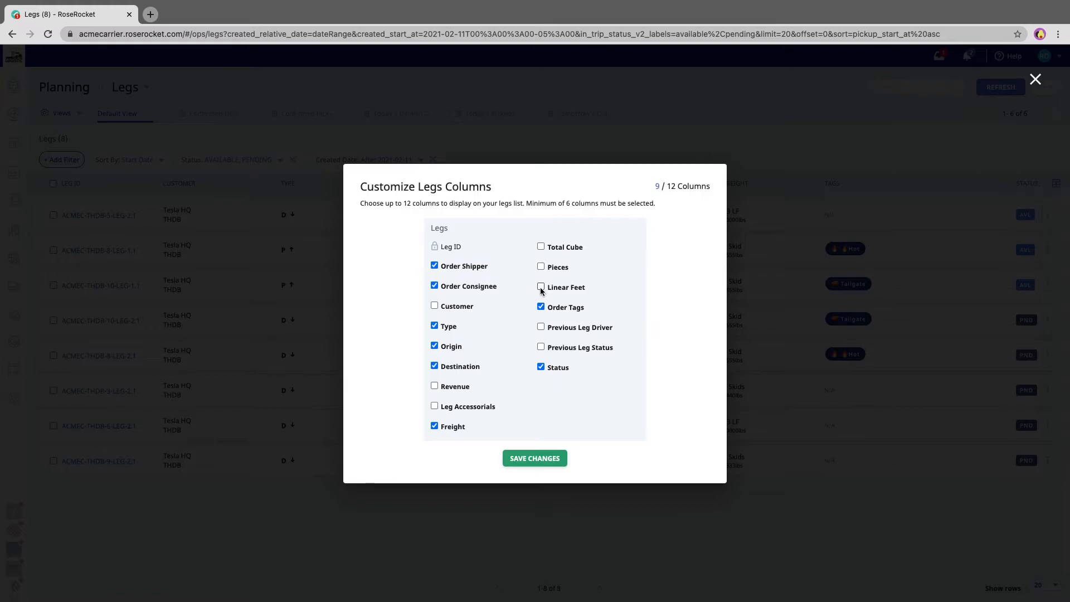
click(541, 288)
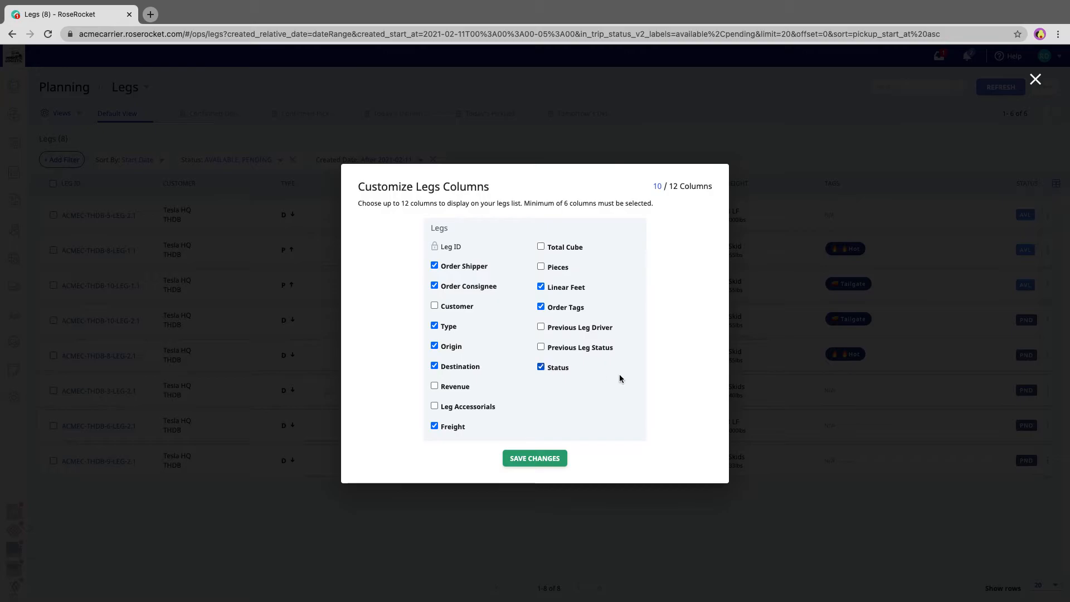
click(793, 365)
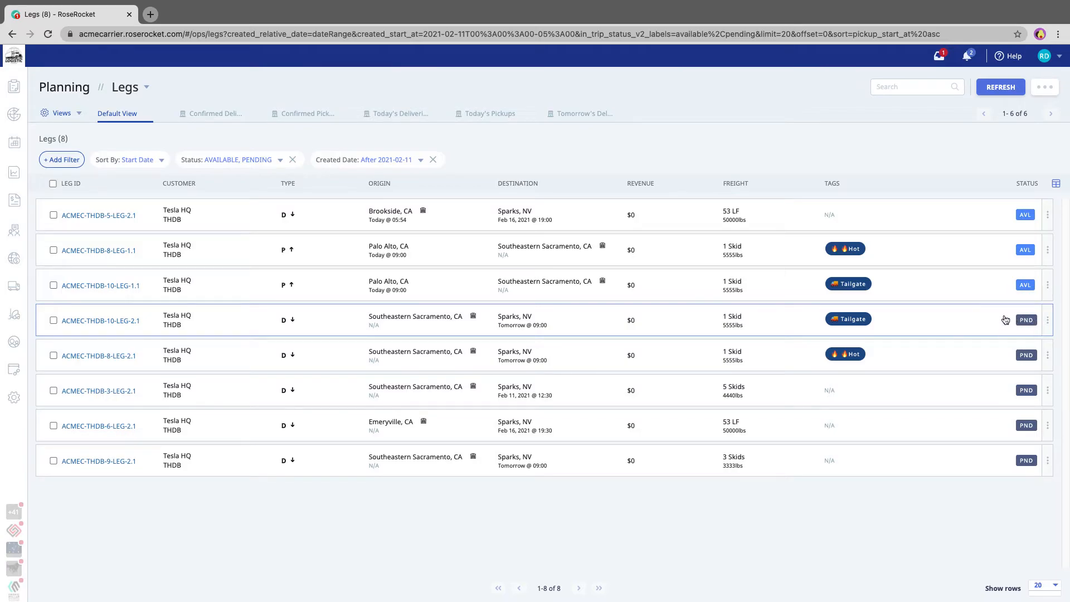
- Add Order Shipper, Order Consignee, Linear Feet, Previous Leg Driver and Previous Leg Status to the Legs columns, remove Customer and Revenue, and save
click(1056, 184)
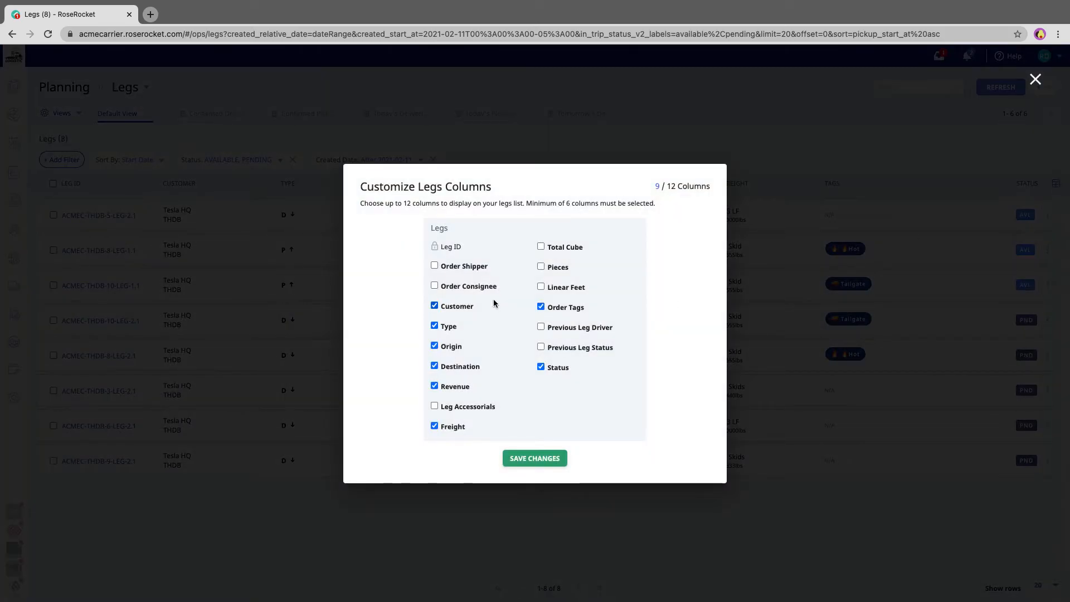
click(435, 265)
click(434, 285)
click(434, 306)
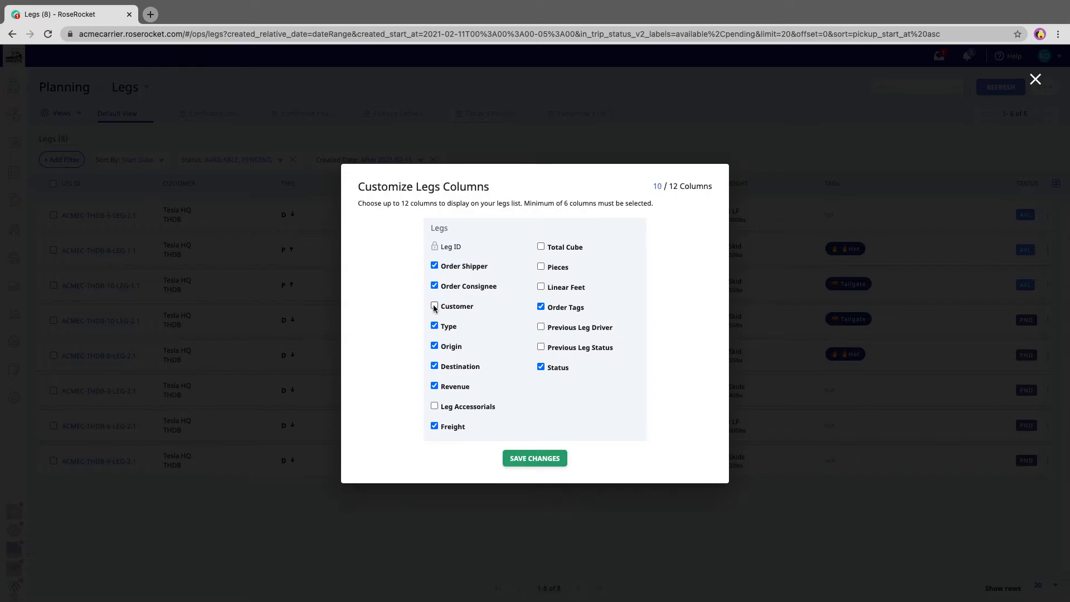
click(435, 386)
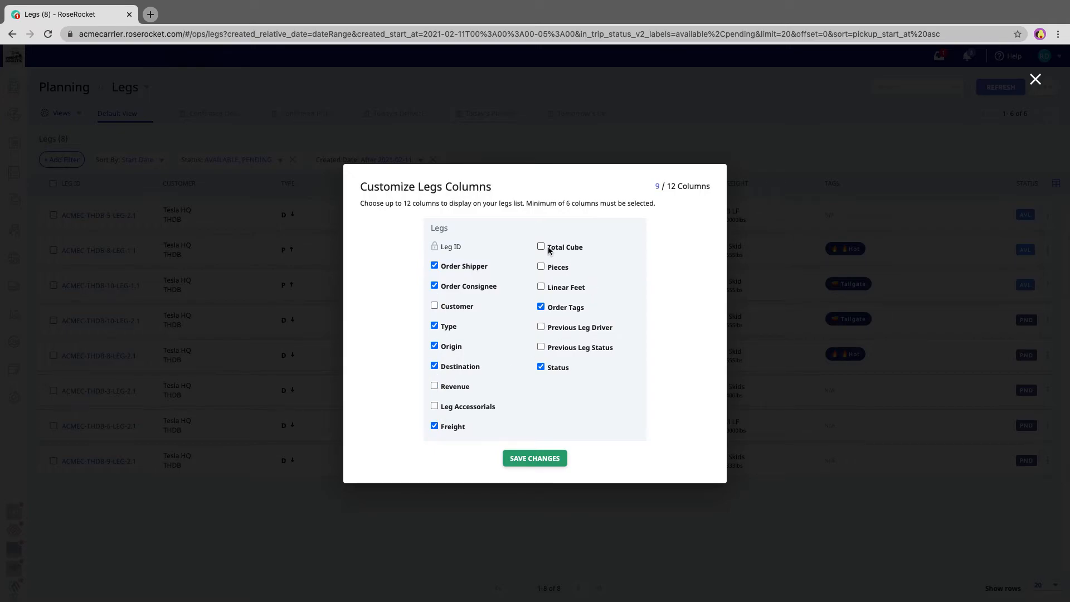
click(541, 287)
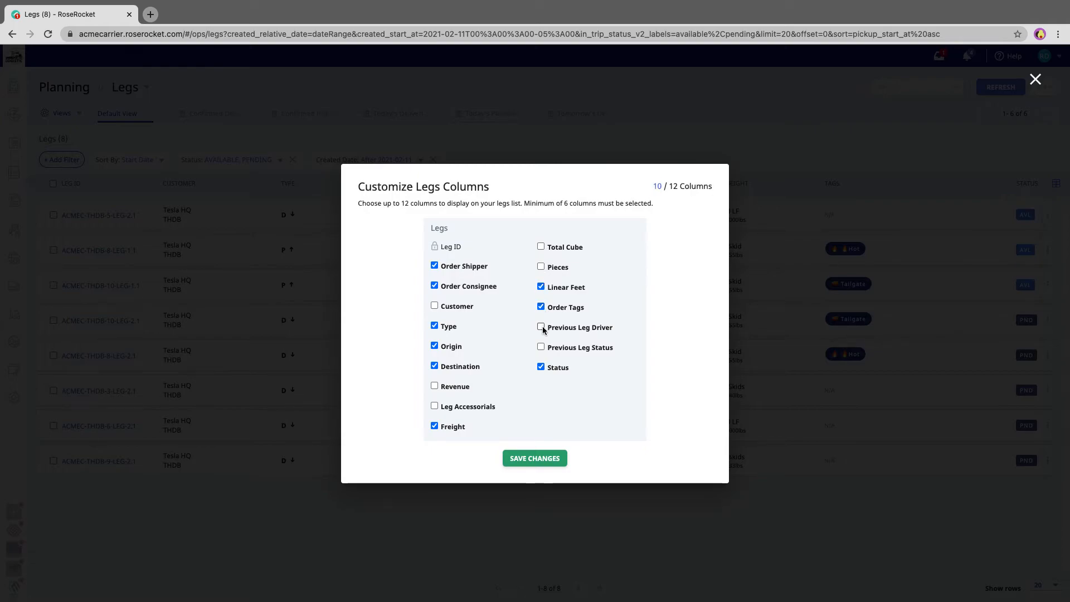
click(541, 347)
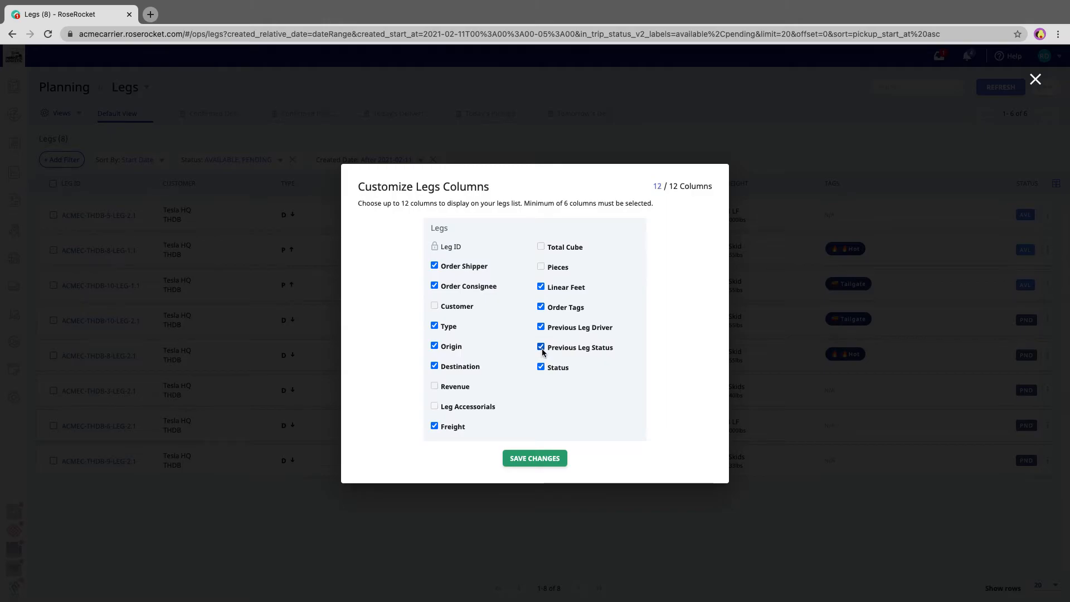
click(531, 460)
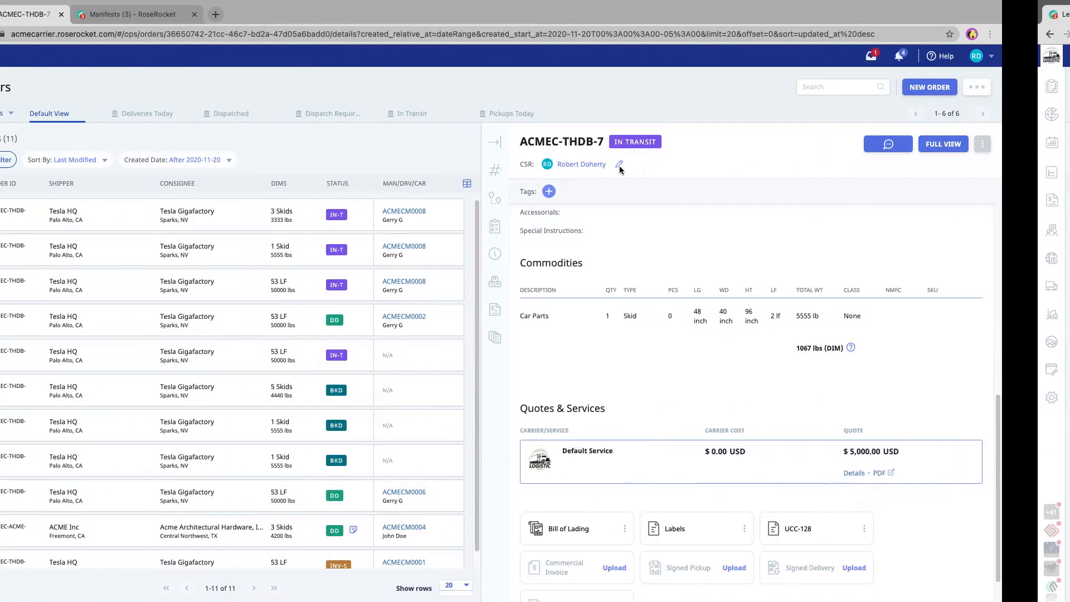
- Look over the manifest column choices and the order details and commodities of the Brookside to Sparks leg
click(227, 20)
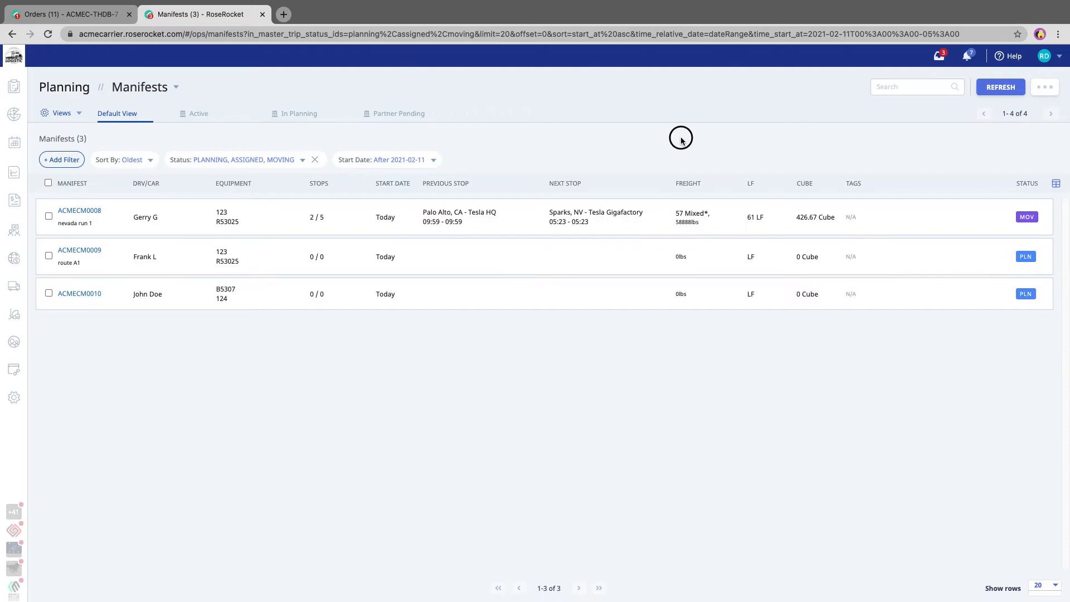
click(1054, 184)
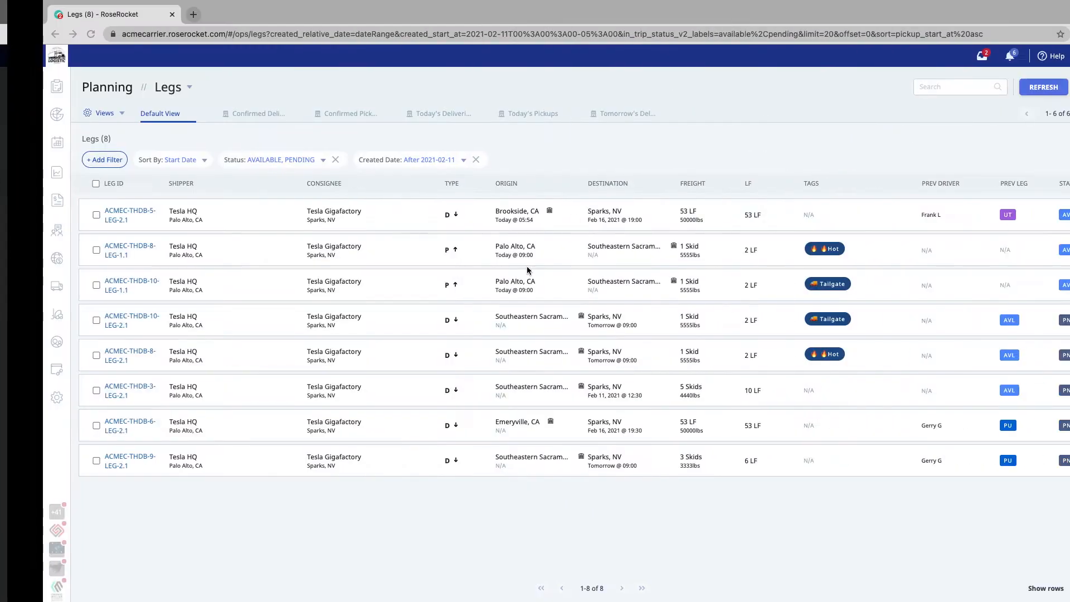
click(530, 219)
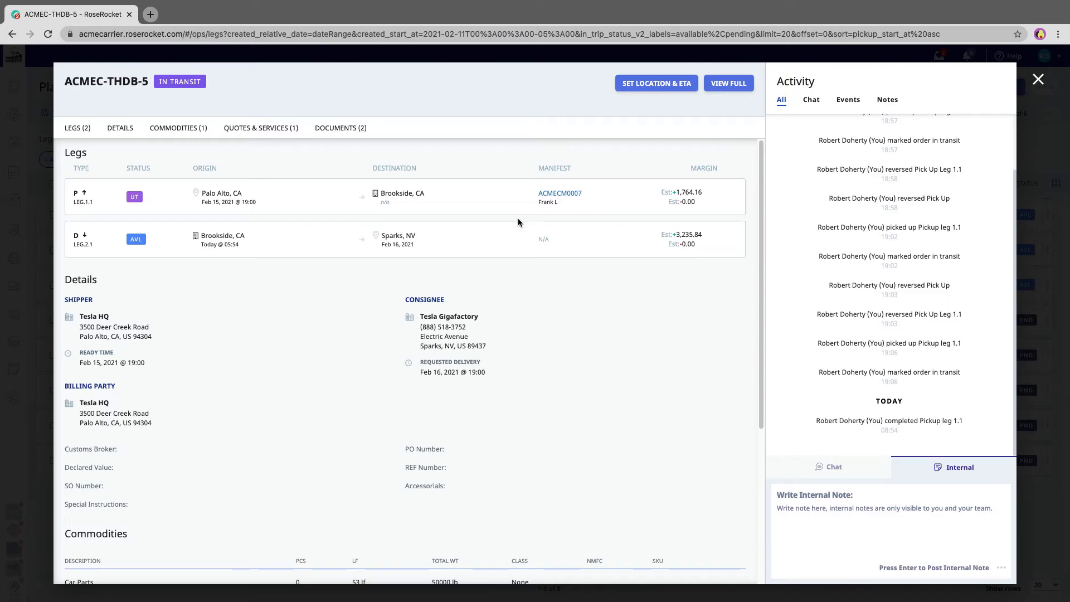
scroll(510, 345, down, 3)
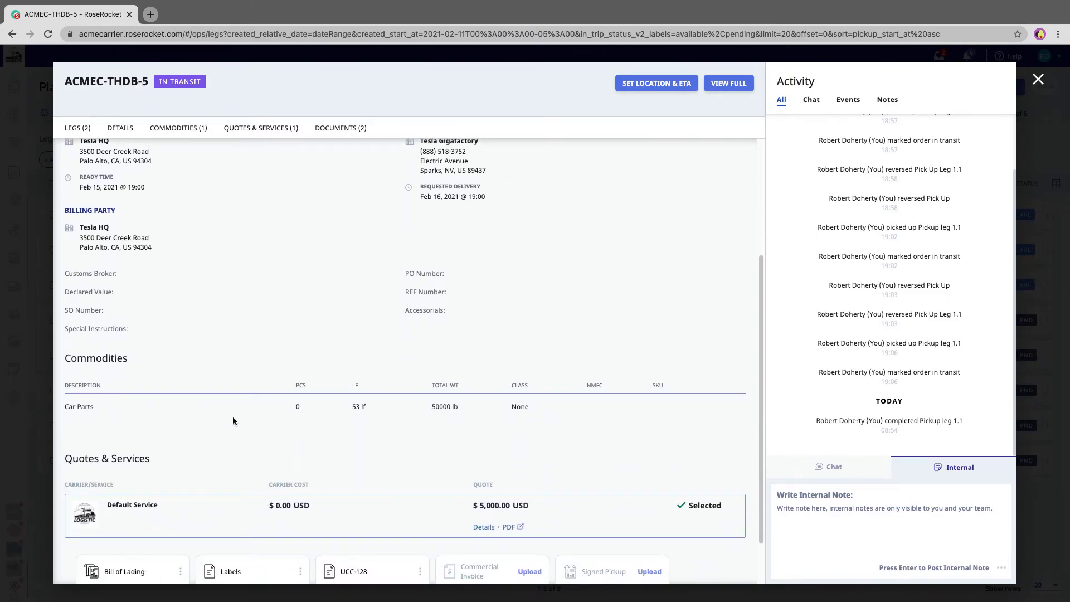
scroll(192, 364, up, 3)
click(32, 323)
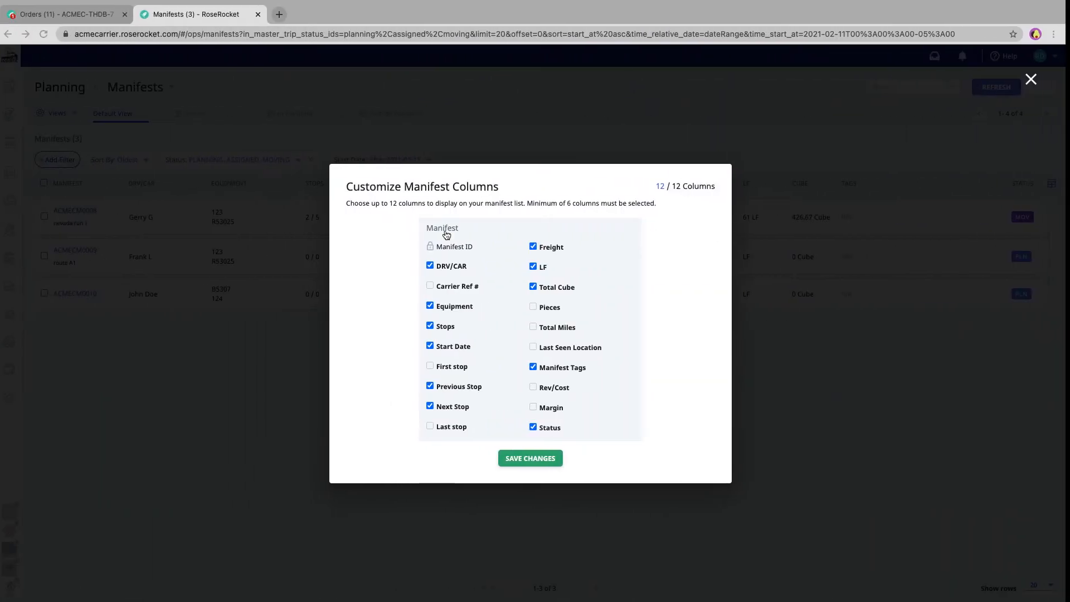
click(268, 251)
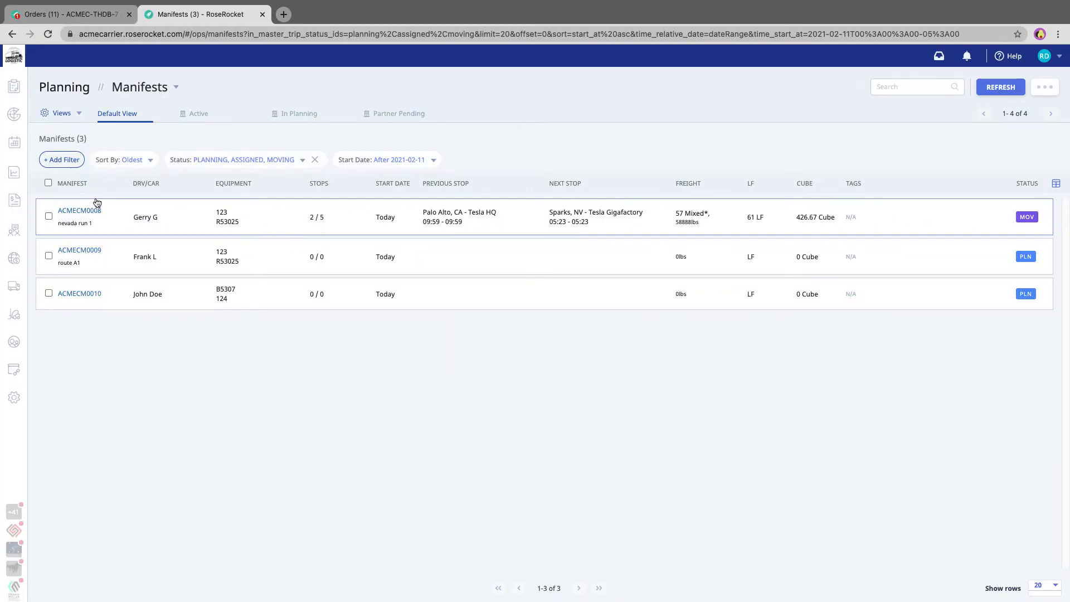
- Replace the Total Cube column with Last Seen Location in the Manifests list and save the column changes
click(1056, 184)
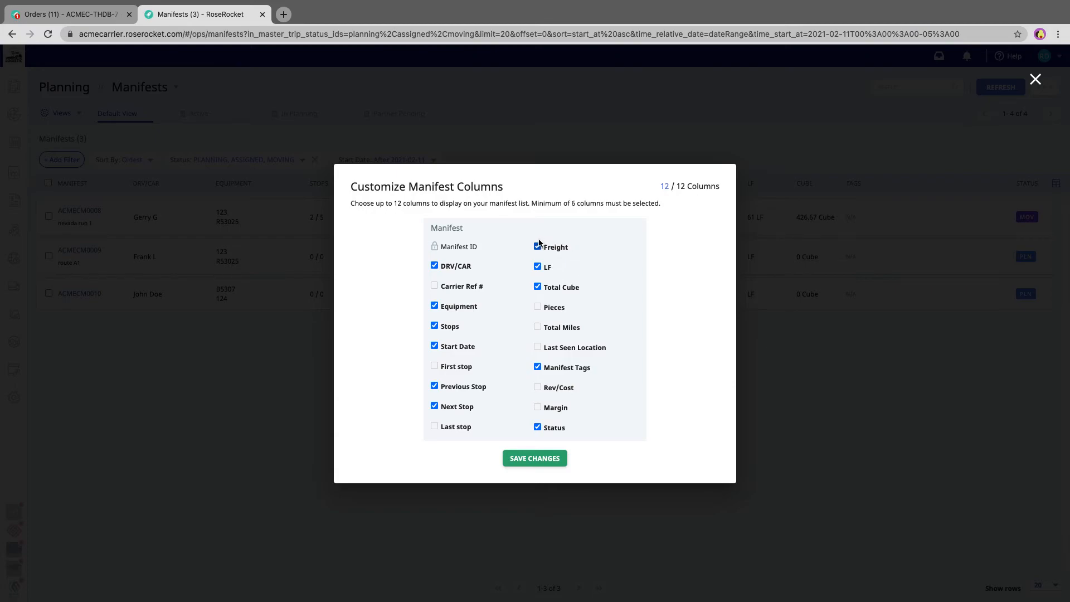
click(538, 288)
click(538, 266)
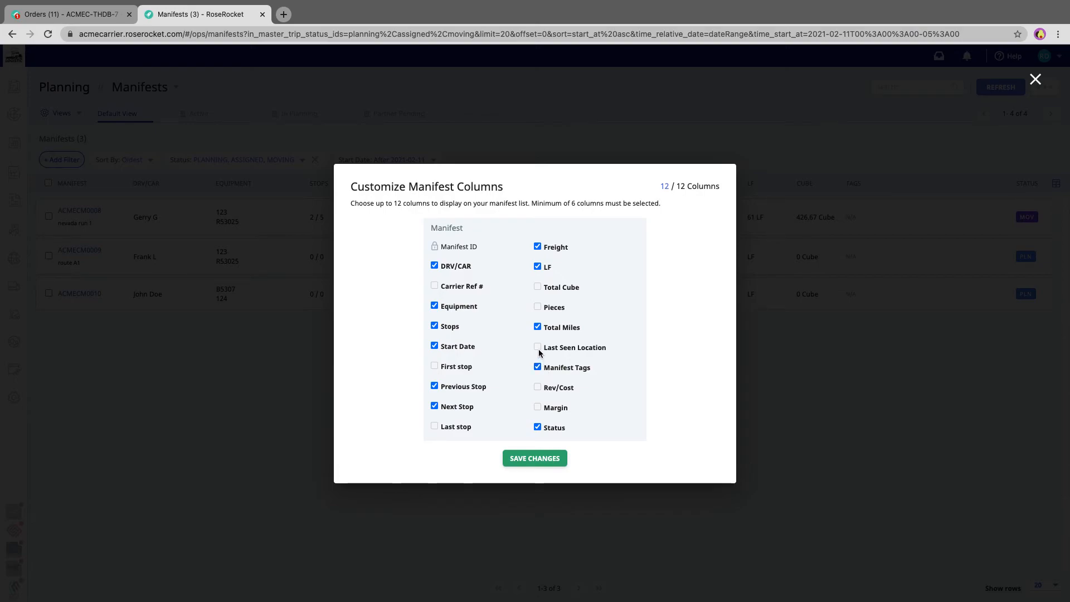
click(537, 326)
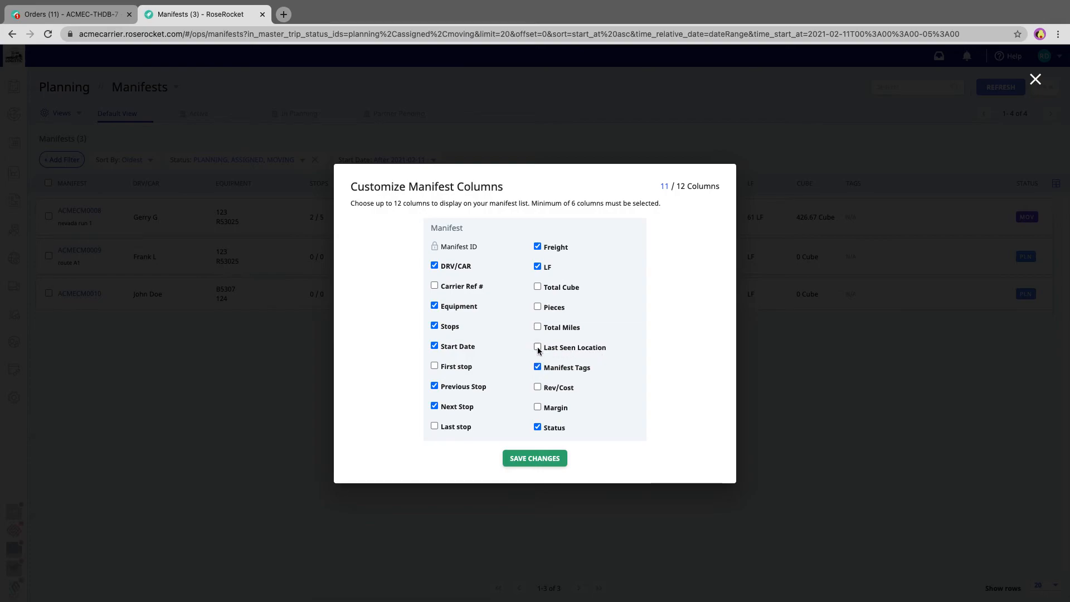
click(538, 349)
click(534, 458)
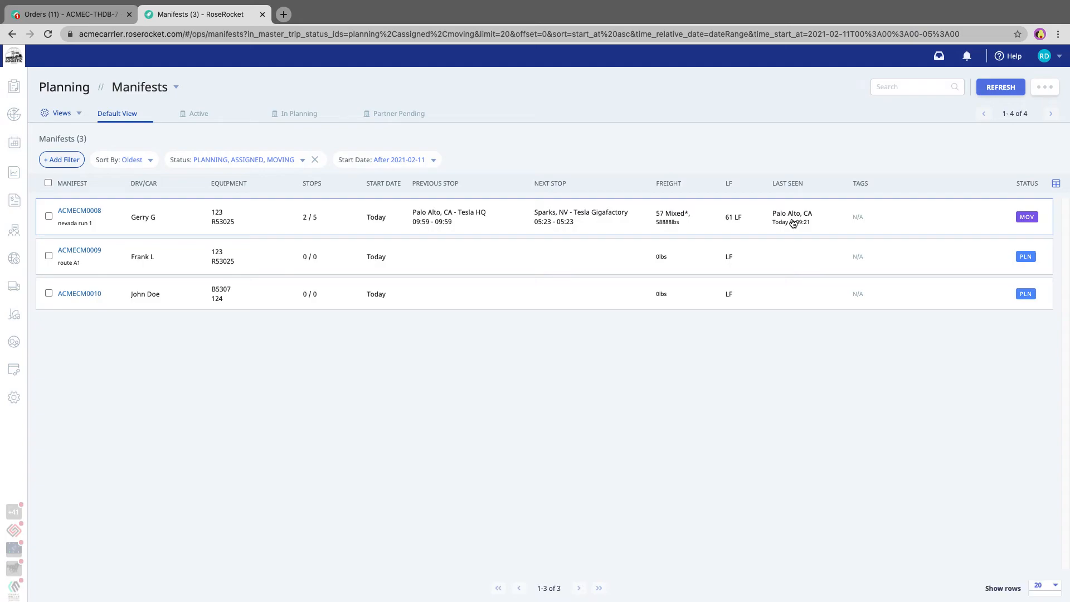
- Open the preview of the nevada run 1 manifest, examine its stops and completed pickups, and close it
mouse_move(793, 218)
click(794, 218)
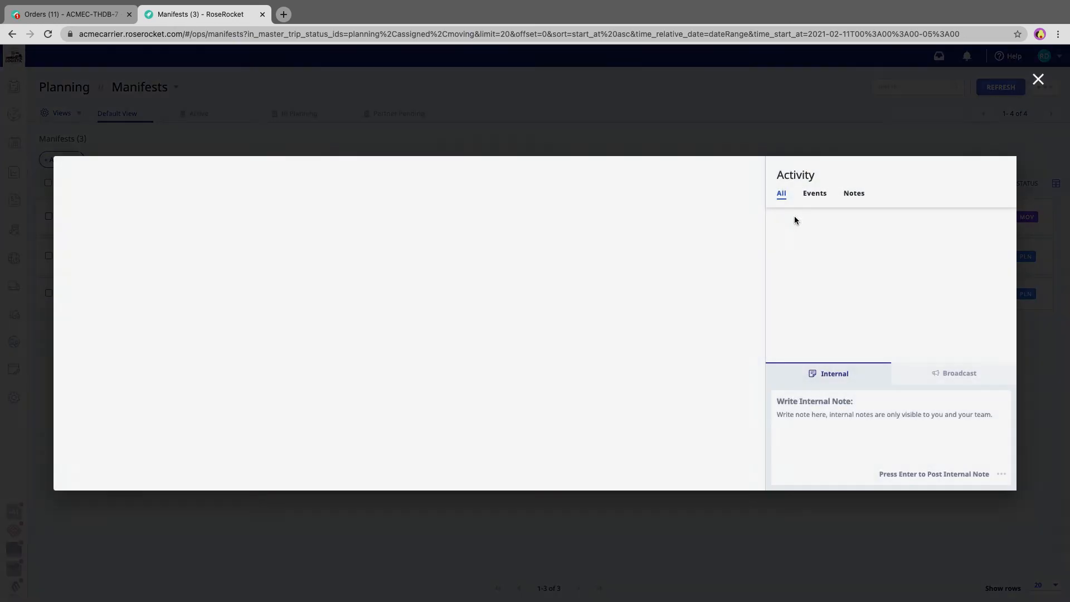
scroll(506, 340, down, 3)
scroll(507, 342, down, 2)
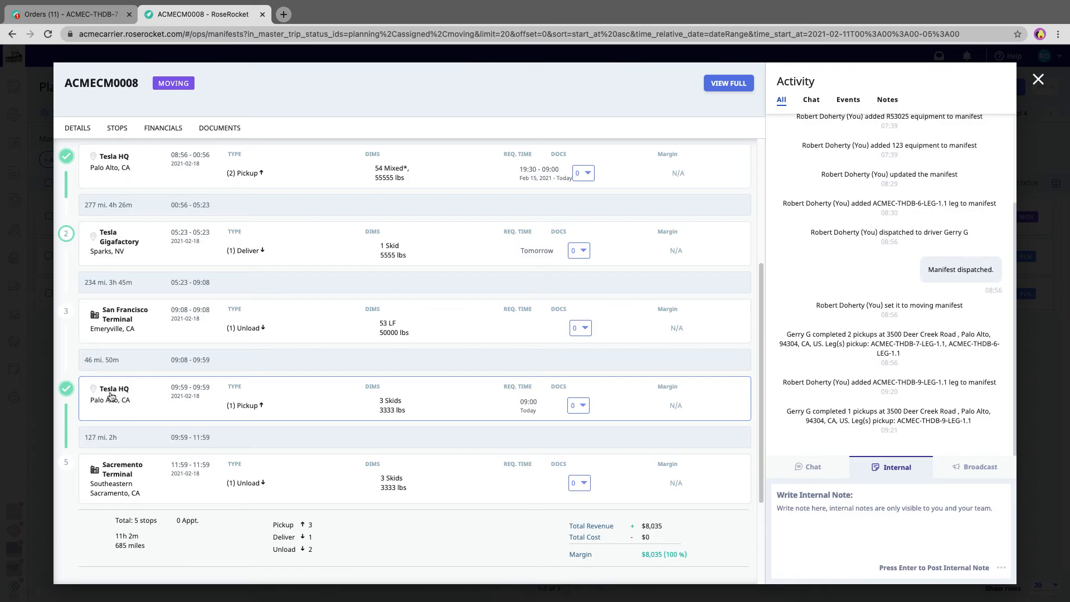
click(44, 400)
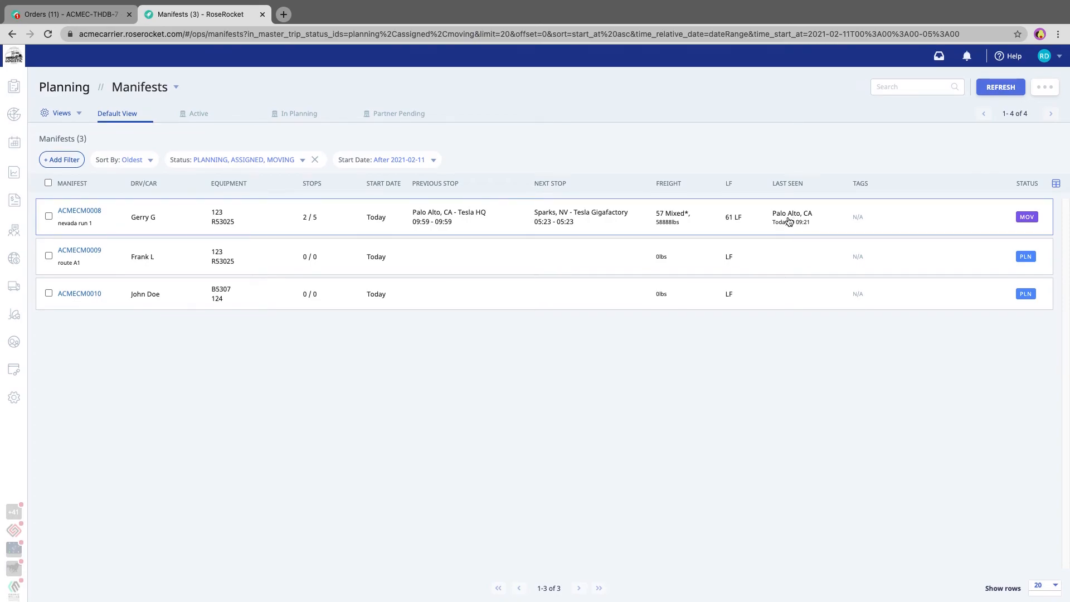
- Open the full nevada run 1 manifest and mark its second stop, the Tesla Gigafactory delivery in Sparks, as complete
click(80, 210)
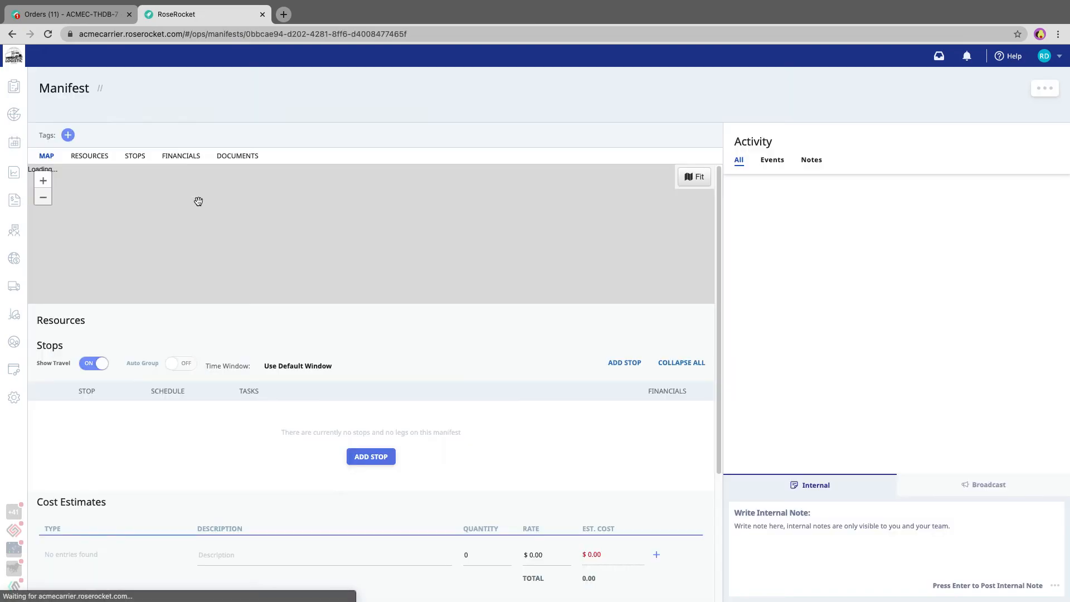
scroll(471, 434, down, 10)
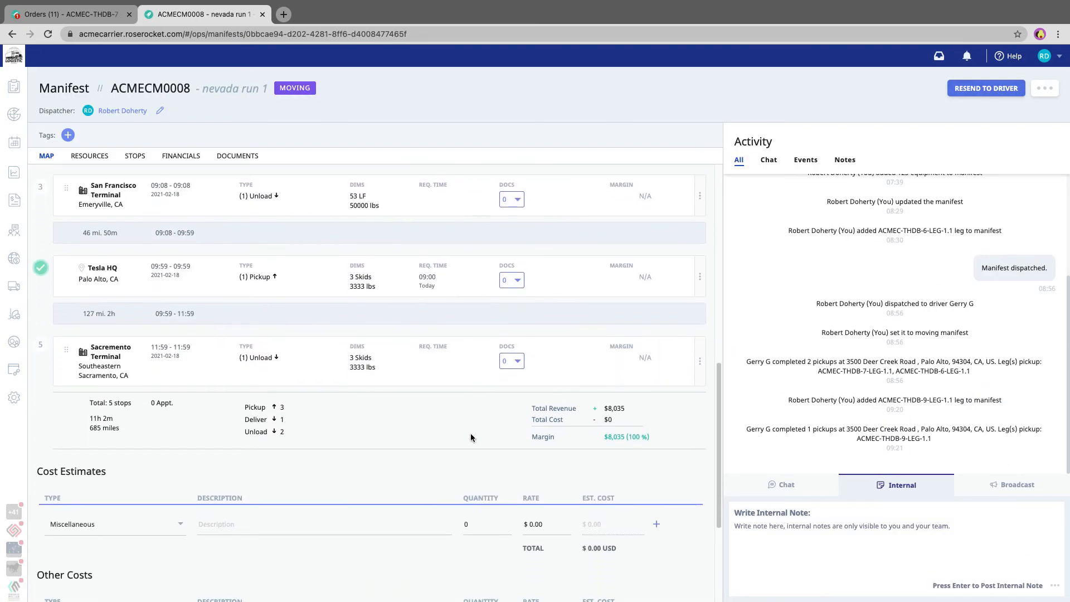
scroll(471, 438, up, 3)
scroll(268, 324, up, 3)
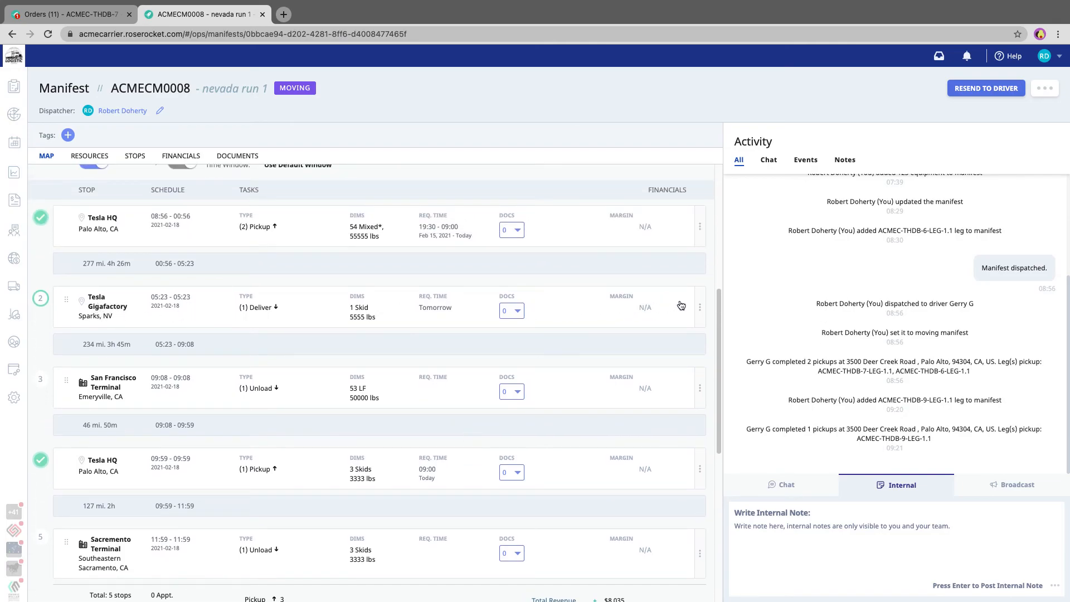
click(700, 307)
click(650, 347)
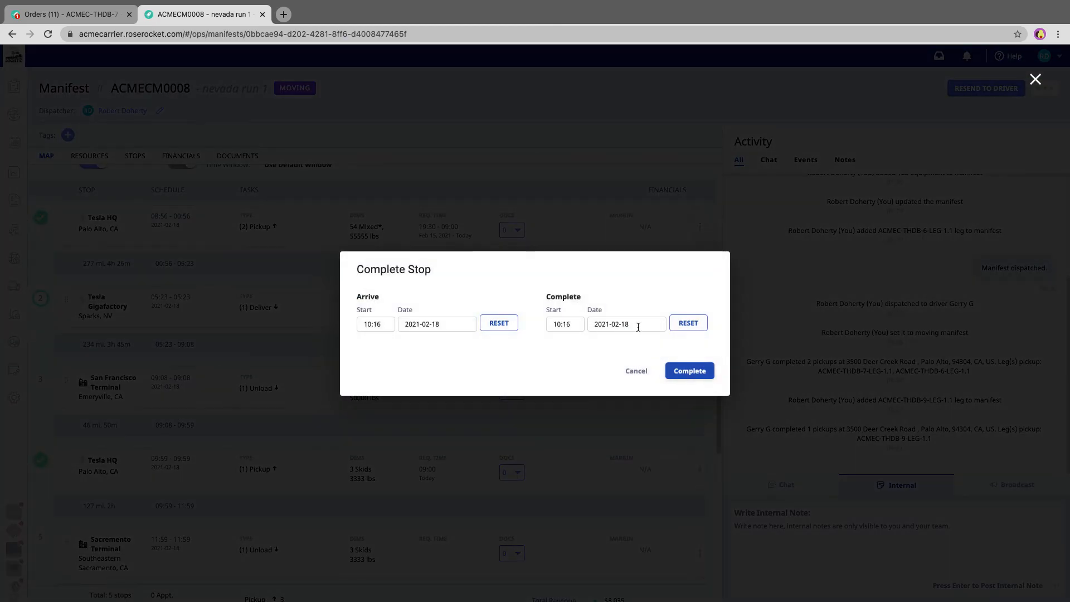
click(700, 374)
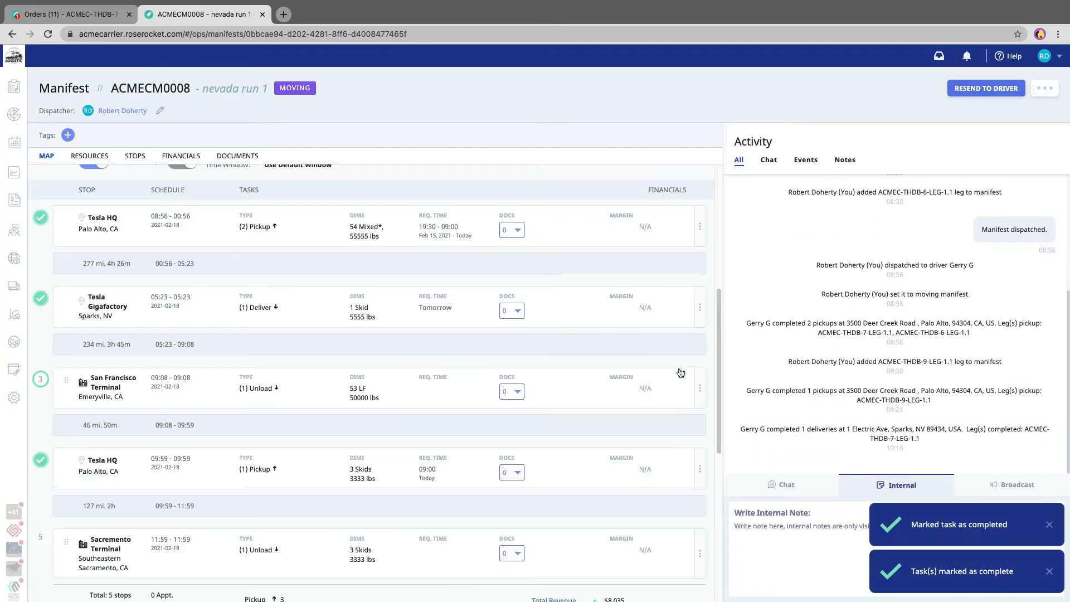
- Return to the Manifests list and check the last seen location and time of nevada run 1
mouse_move(14, 142)
click(60, 168)
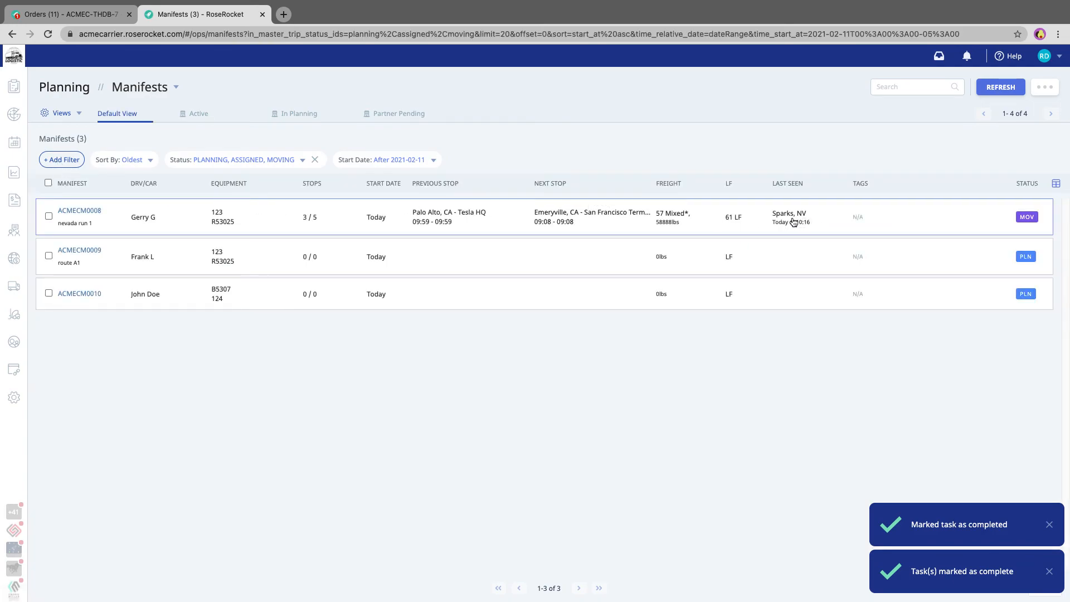
mouse_move(785, 218)
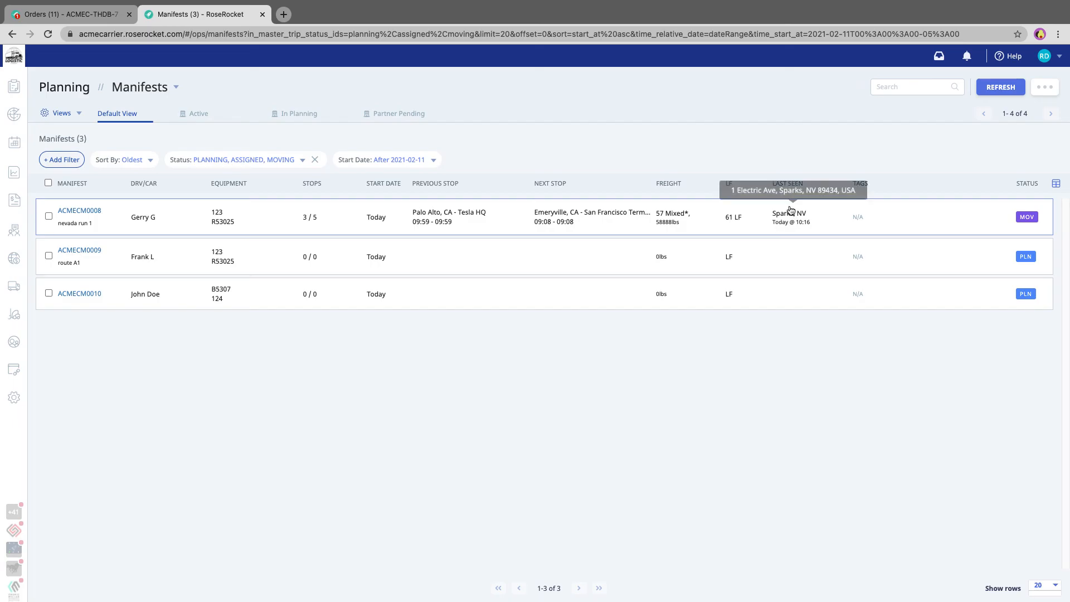
- Reopen the nevada run 1 manifest and check the vehicle's last seen location on its route map
click(87, 211)
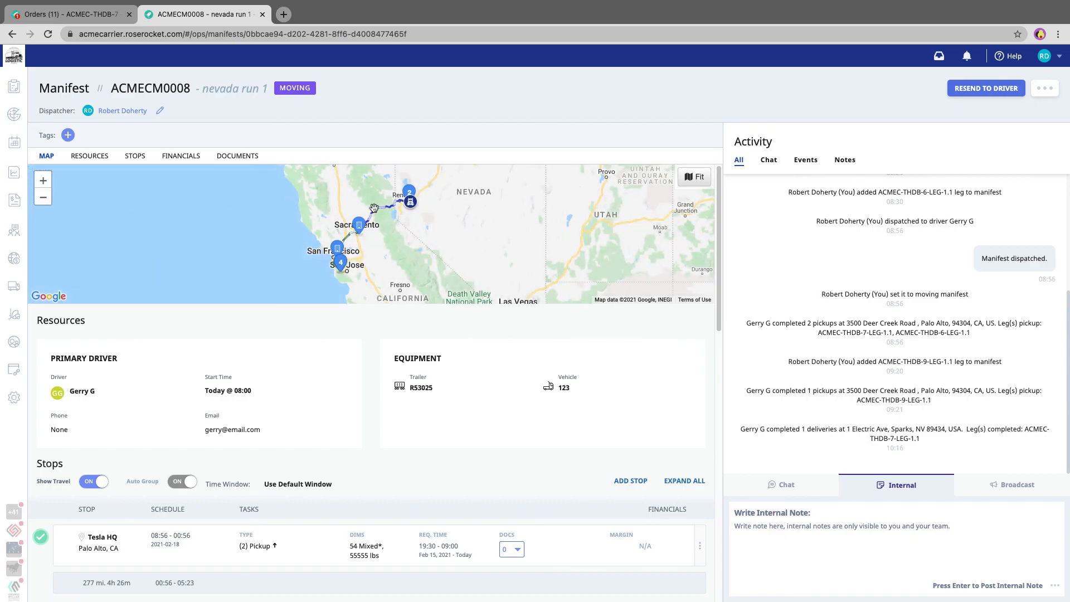
mouse_move(411, 206)
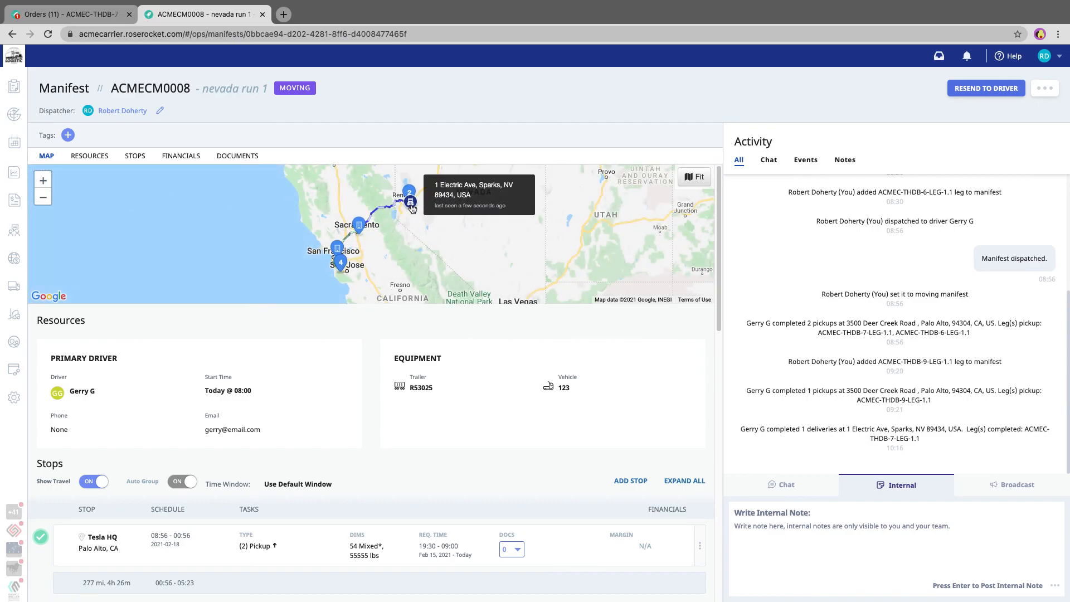
mouse_move(348, 228)
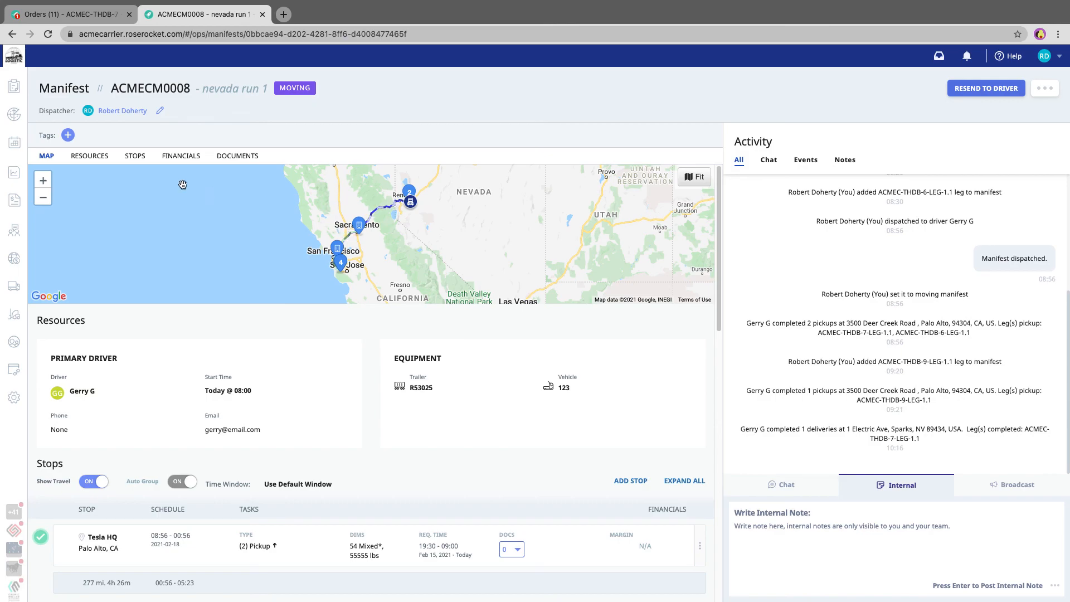
- Go back to the Manifests list, review the available manifest column choices, and close them without changes
mouse_move(13, 143)
click(67, 170)
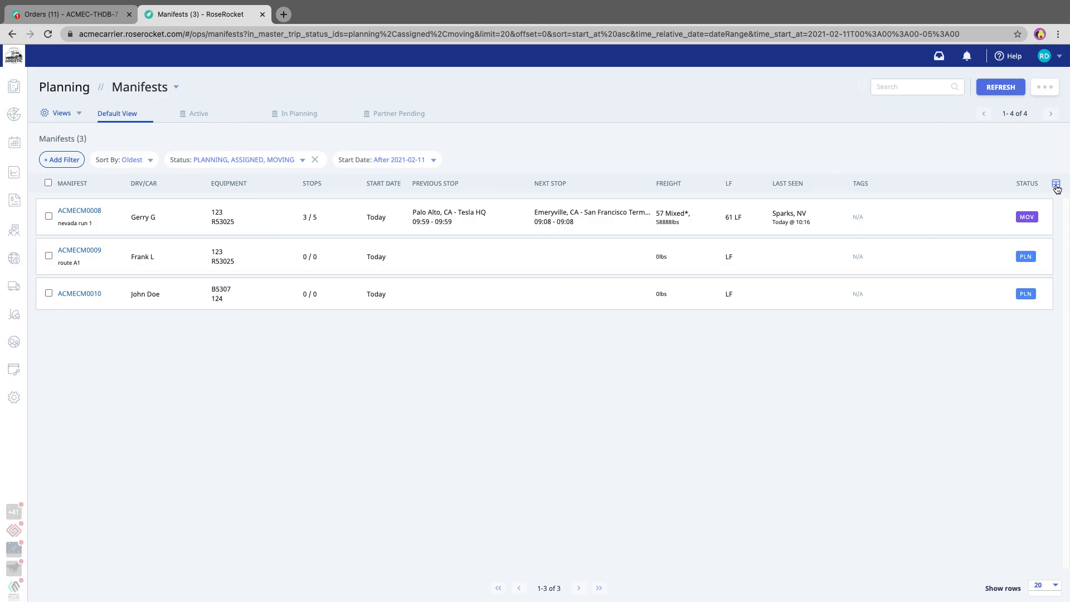
click(1056, 185)
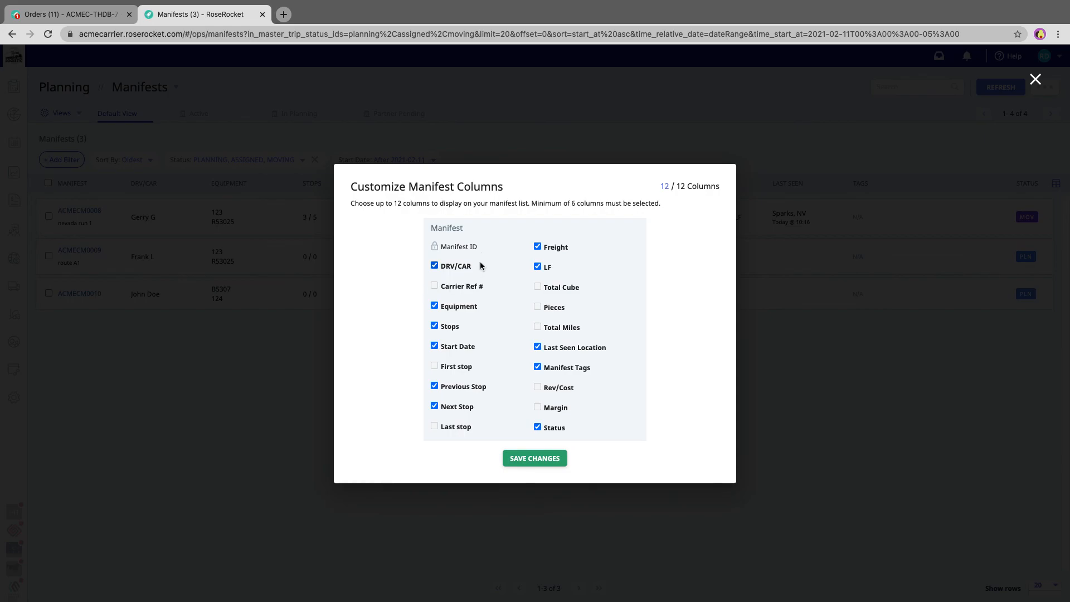
click(769, 253)
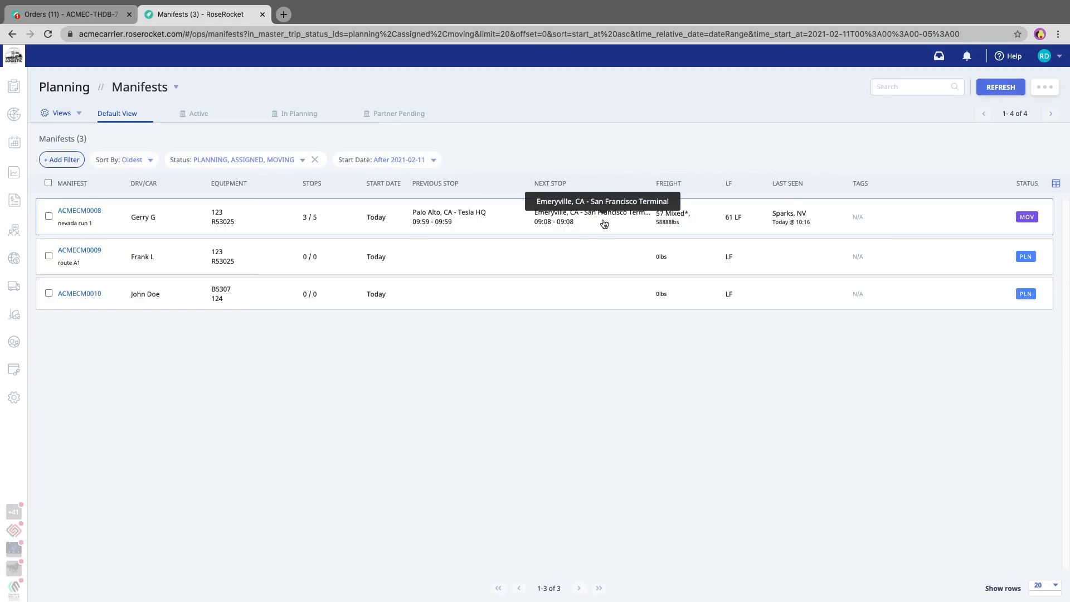
- Look over the customized Legs list in the other window, briefly select and deselect its first leg, and return to the Manifests list
key(ctrl+Right)
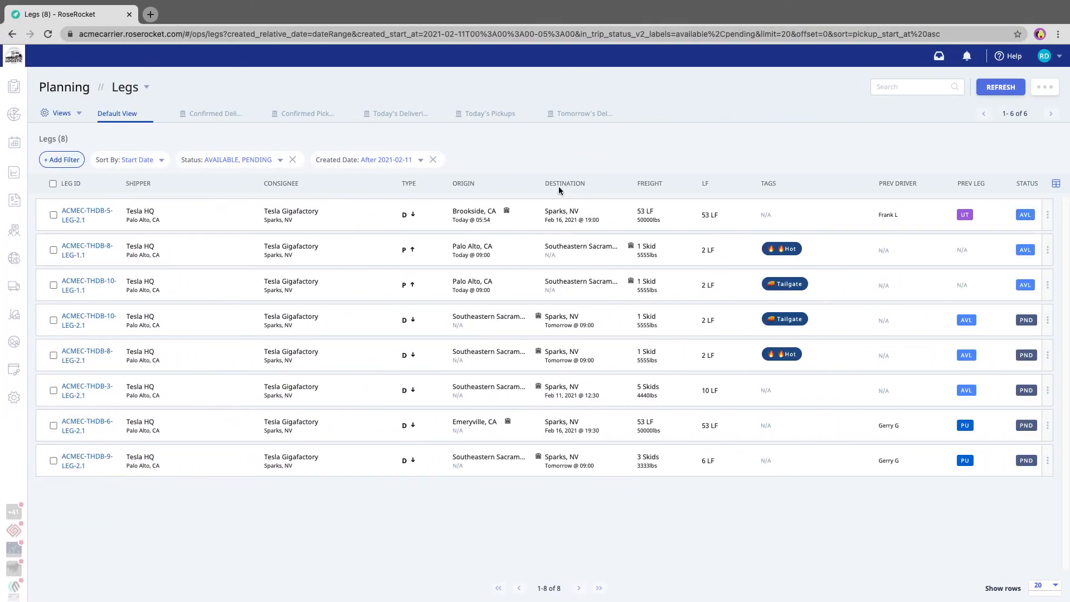
click(53, 215)
click(54, 215)
key(ctrl+Left)
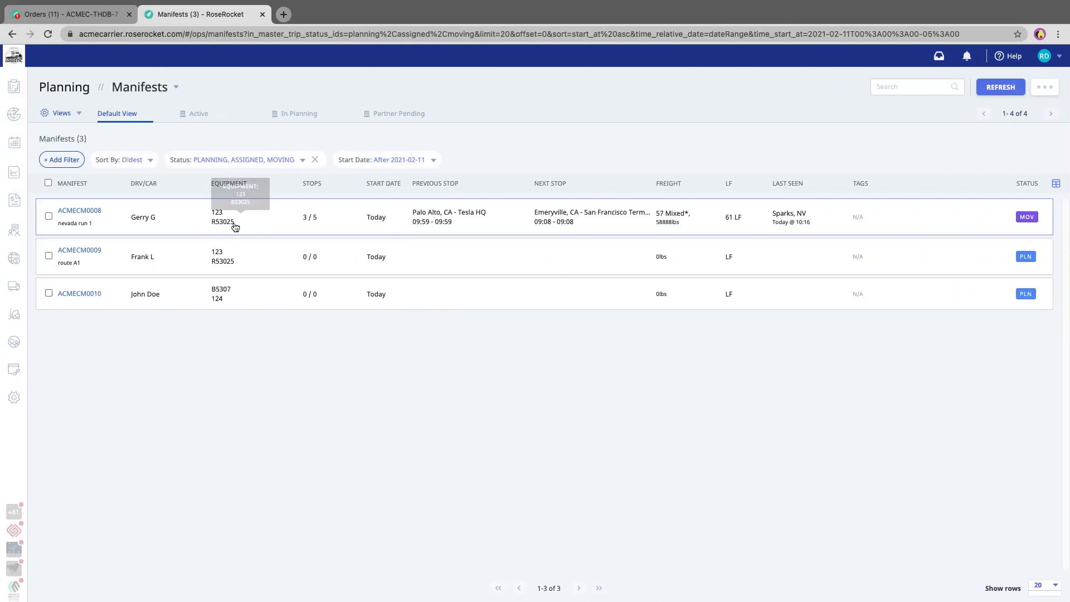